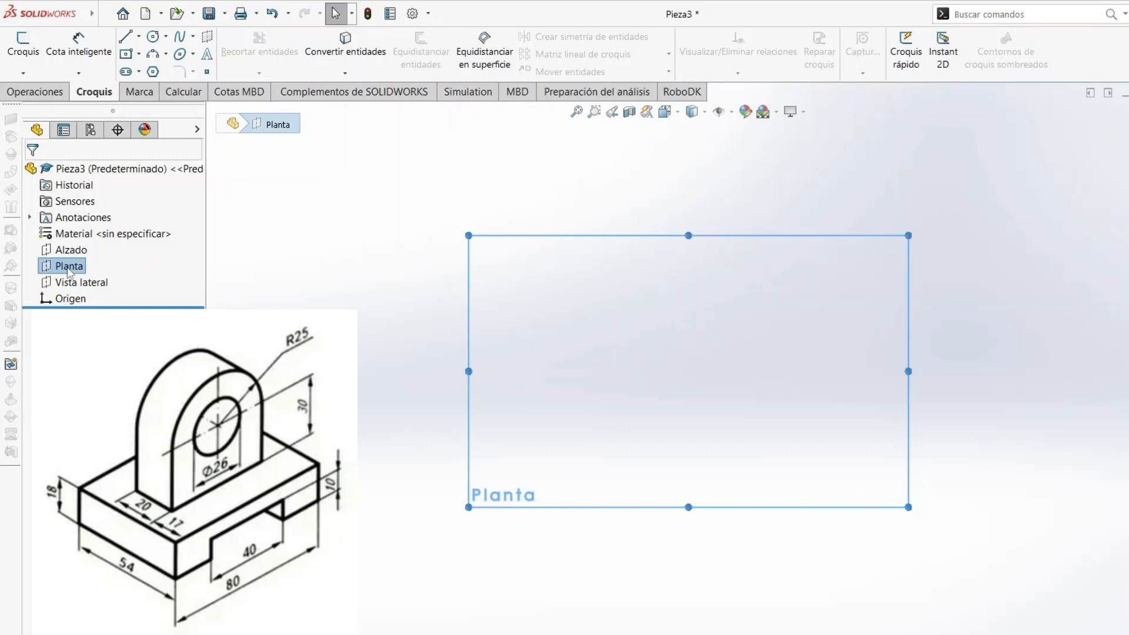
Step: Sketch a centre rectangle on the Planta plane, centred on the origin and about 70 by 55 mm
{"action": "left_click", "coordinate": [68, 267]}
{"action": "left_click", "coordinate": [138, 247]}
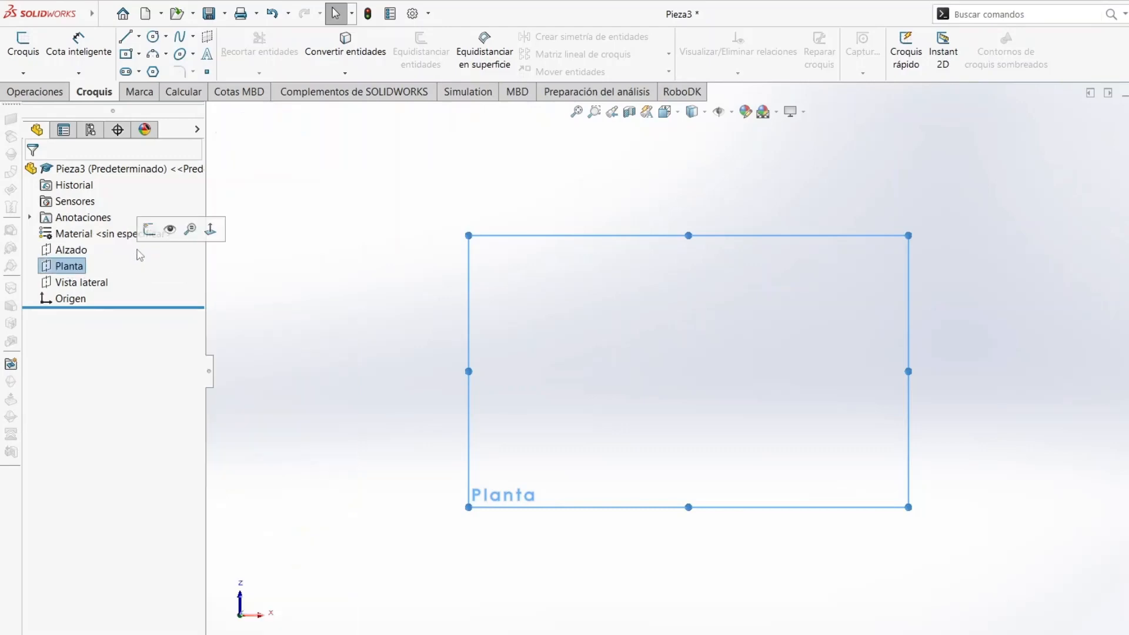
{"action": "right_click", "coordinate": [80, 268]}
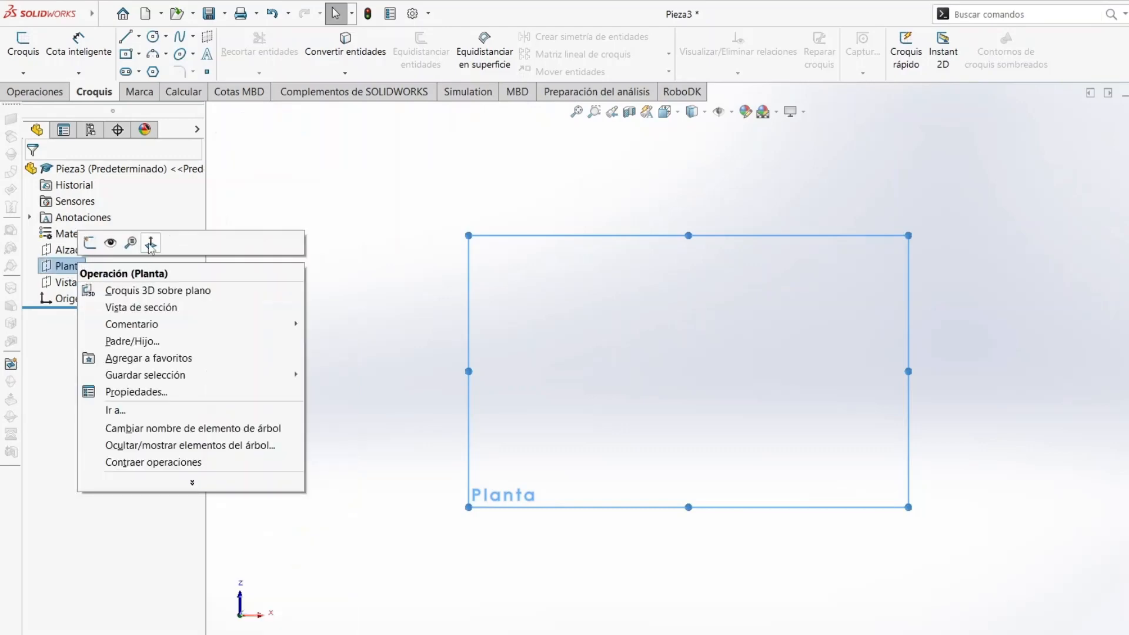
{"action": "left_click", "coordinate": [150, 244]}
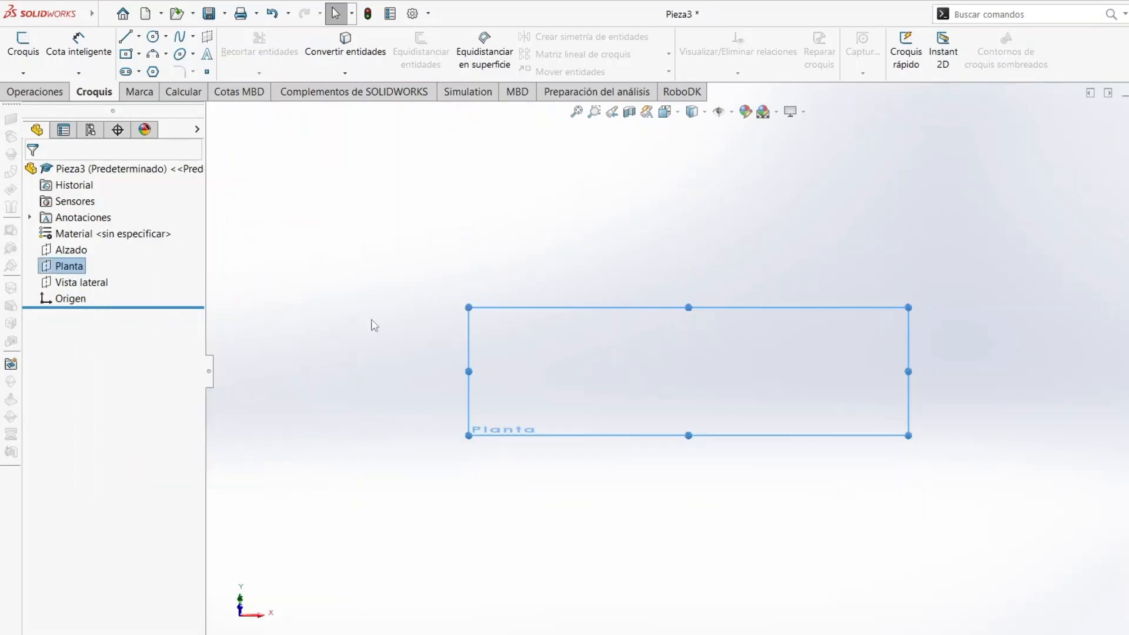
{"action": "left_click", "coordinate": [138, 54]}
{"action": "left_click", "coordinate": [171, 86]}
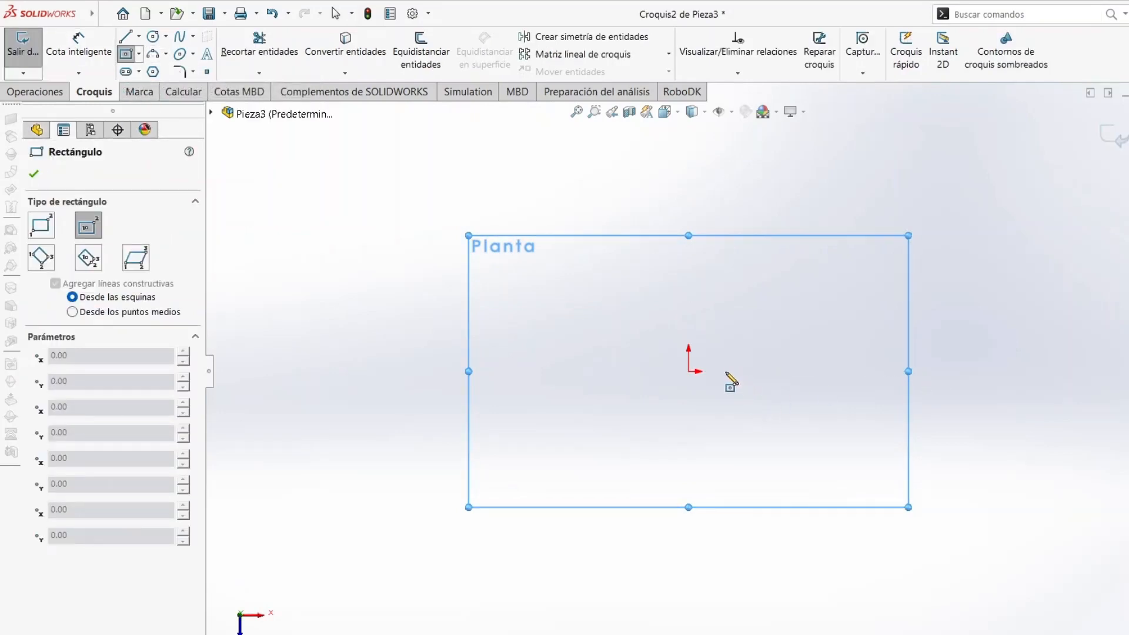
{"action": "left_click", "coordinate": [689, 371]}
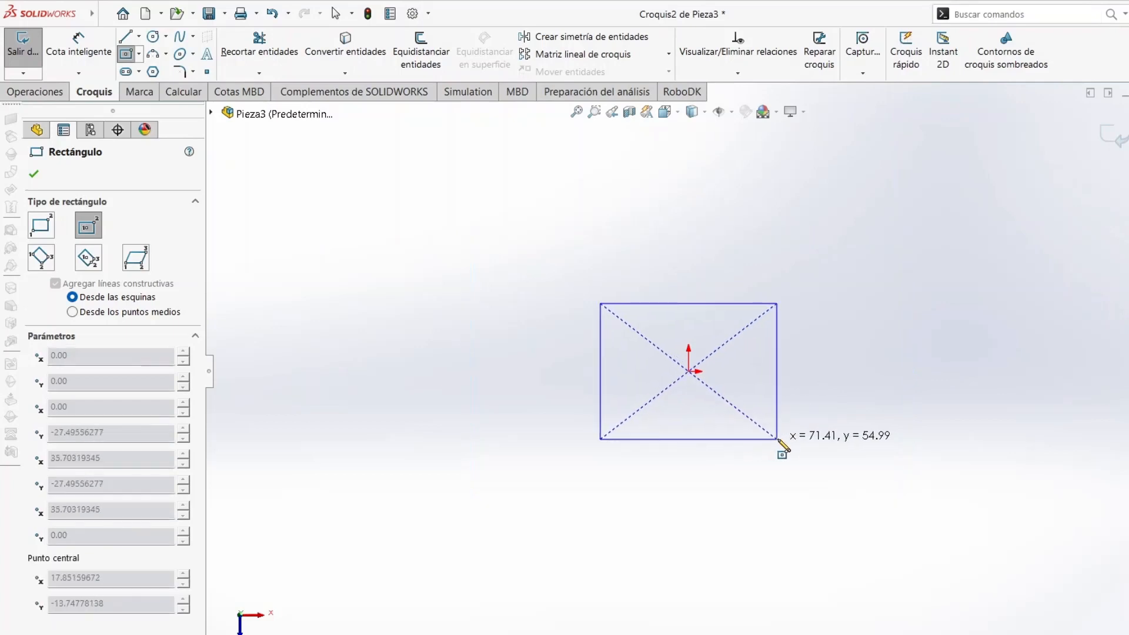
{"action": "left_click", "coordinate": [777, 439]}
Step: Dimension the rectangle's vertical side and set it to 54 mm
{"action": "left_click", "coordinate": [79, 40]}
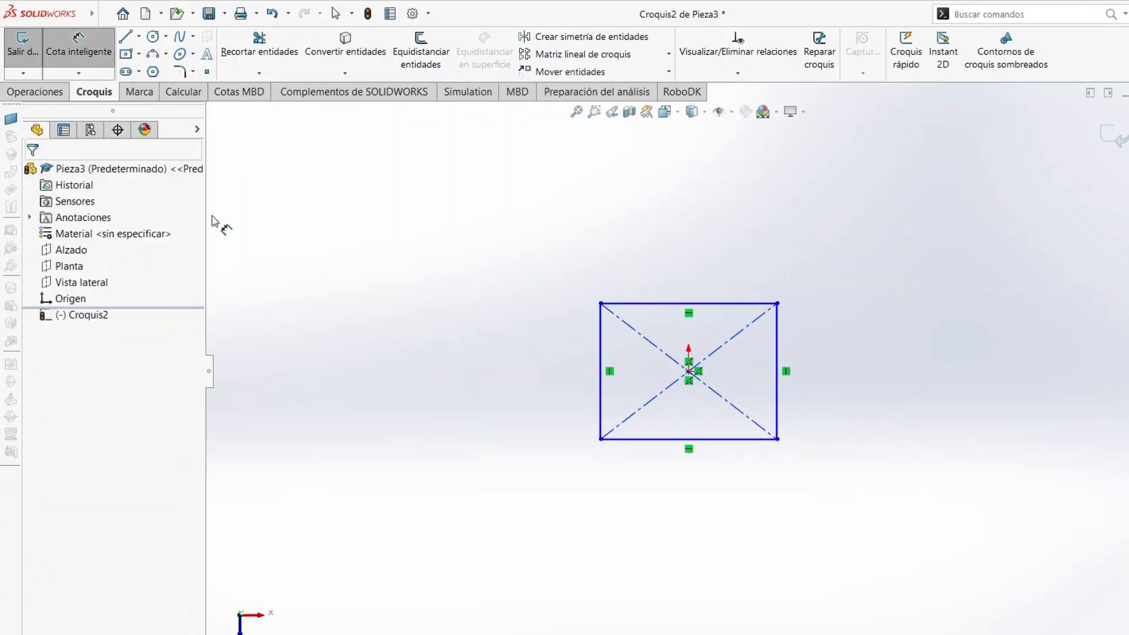
{"action": "left_click", "coordinate": [601, 398]}
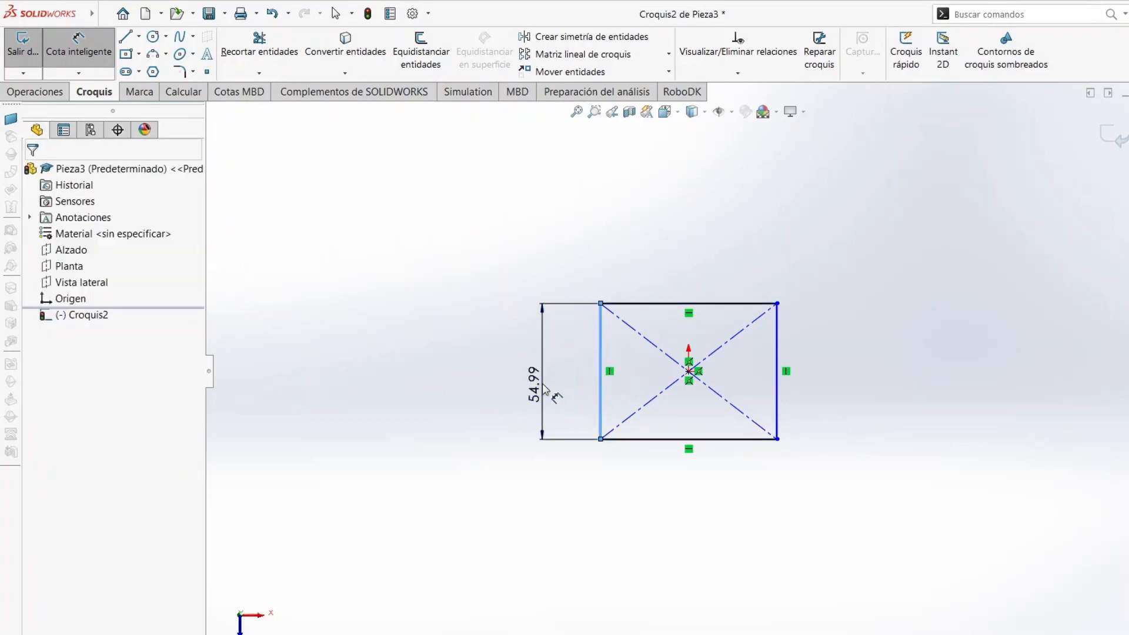
{"action": "left_click", "coordinate": [544, 389]}
{"action": "type", "text": "64"}
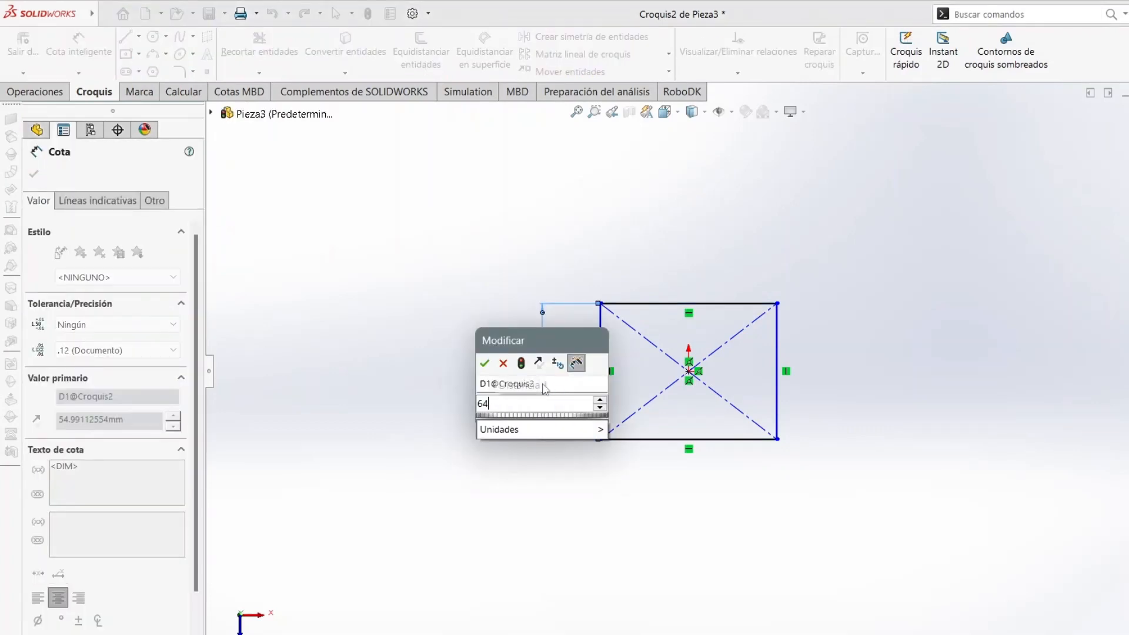
{"action": "key", "text": "BackSpace"}
{"action": "key", "text": "BackSpace"}
{"action": "type", "text": "54"}
{"action": "key", "text": "Return"}
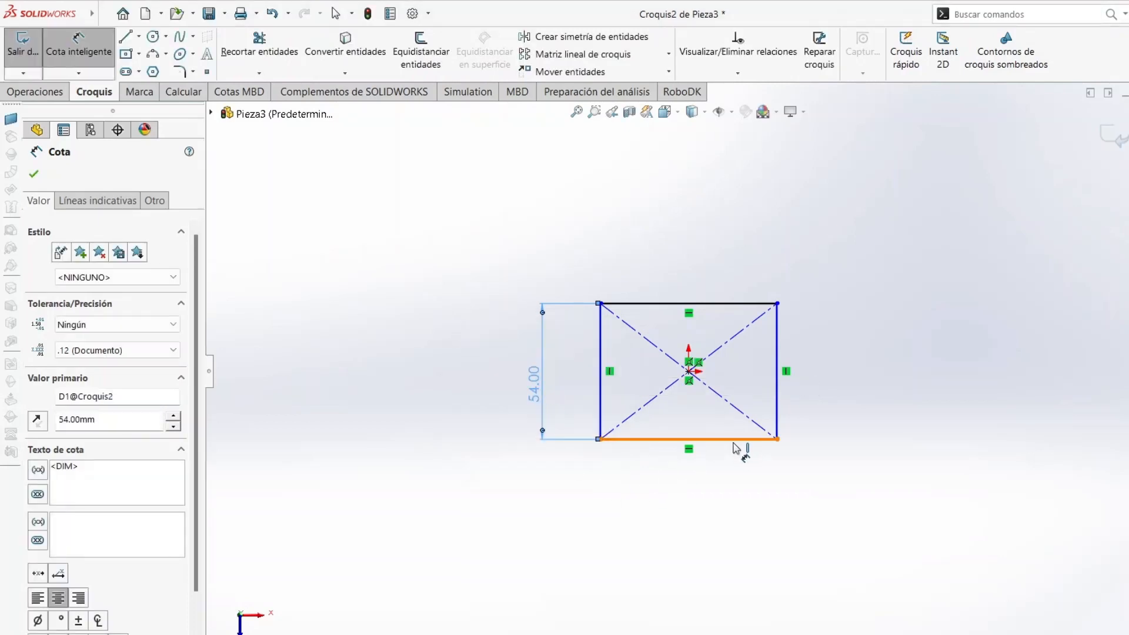
Step: Dimension the rectangle's lower horizontal side, set it to 80 mm and finish dimensioning
{"action": "left_click", "coordinate": [732, 441]}
{"action": "left_click", "coordinate": [700, 511]}
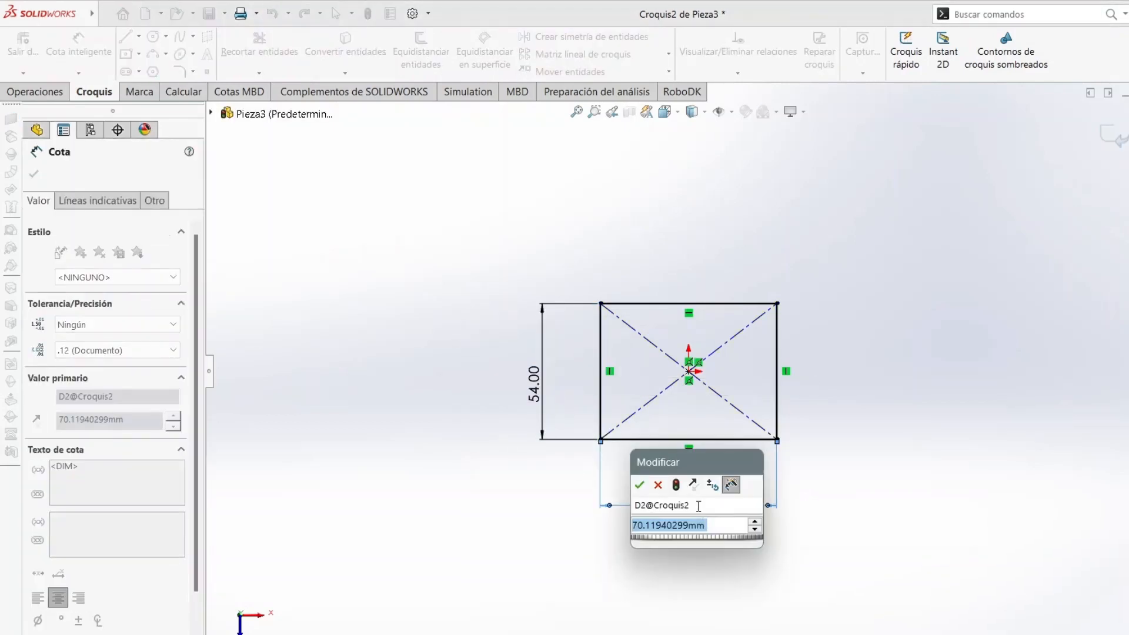
{"action": "type", "text": "80"}
{"action": "key", "text": "Return"}
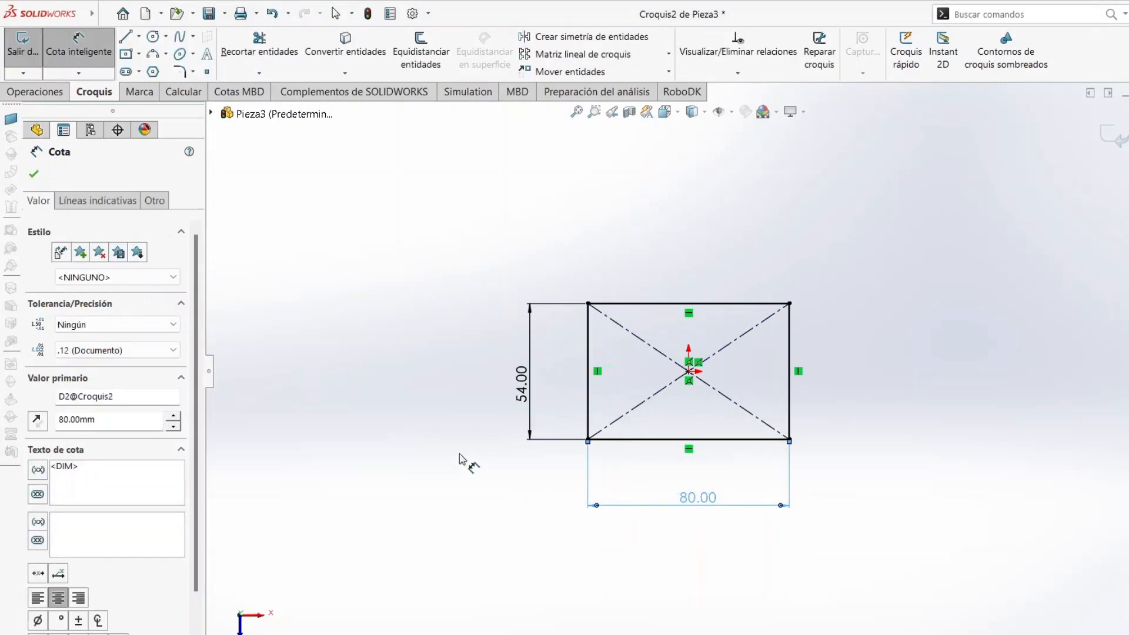
{"action": "left_click", "coordinate": [34, 174]}
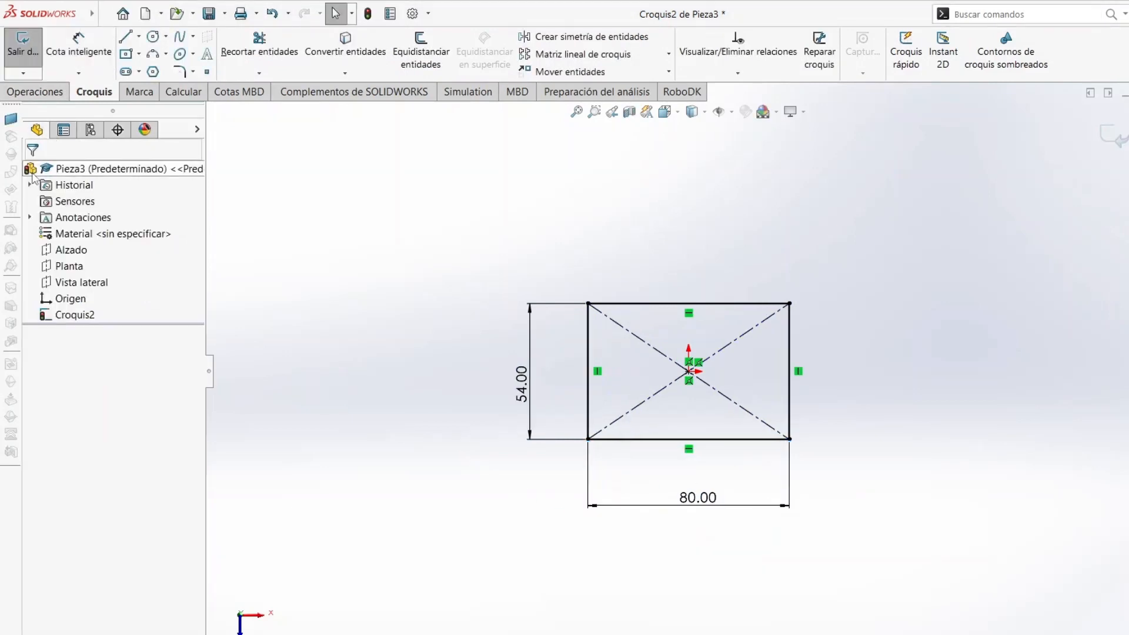
Step: Extrude the rectangle 18 mm upward from the sketch plane as a solid base block
{"action": "left_click", "coordinate": [54, 95]}
{"action": "left_click", "coordinate": [48, 41]}
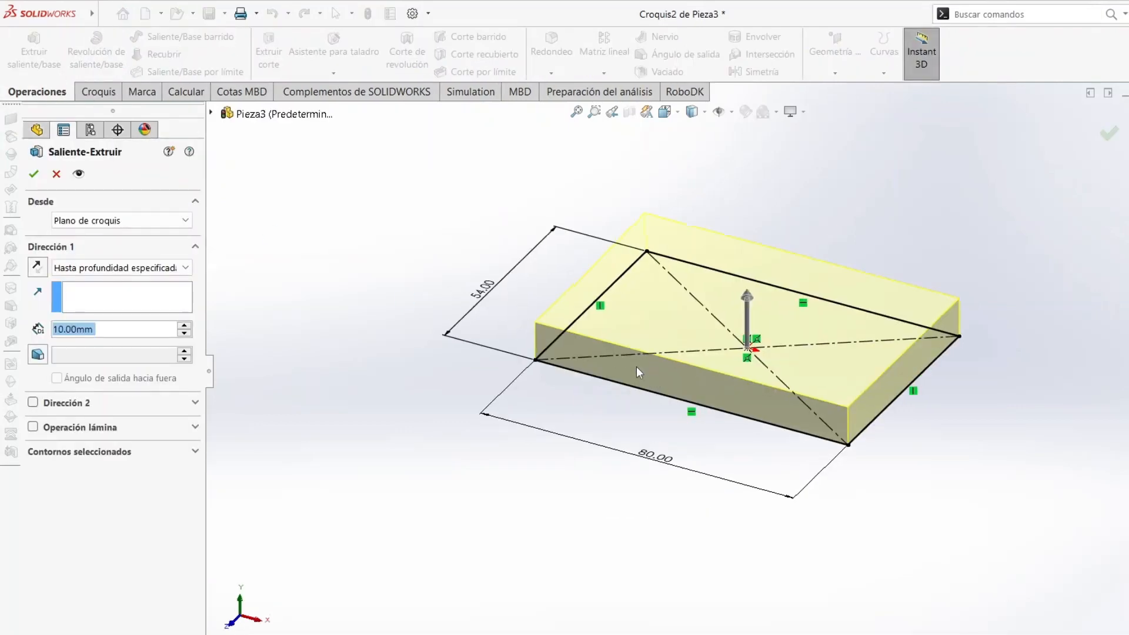
{"action": "type", "text": "10"}
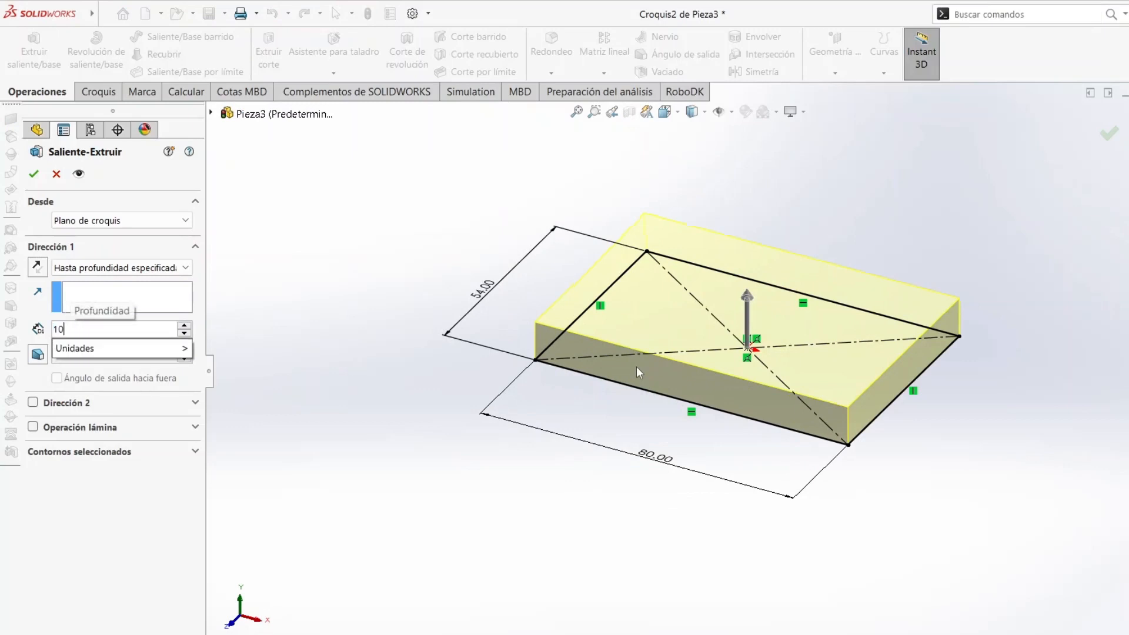
{"action": "key", "text": "Return"}
{"action": "key", "text": "BackSpace"}
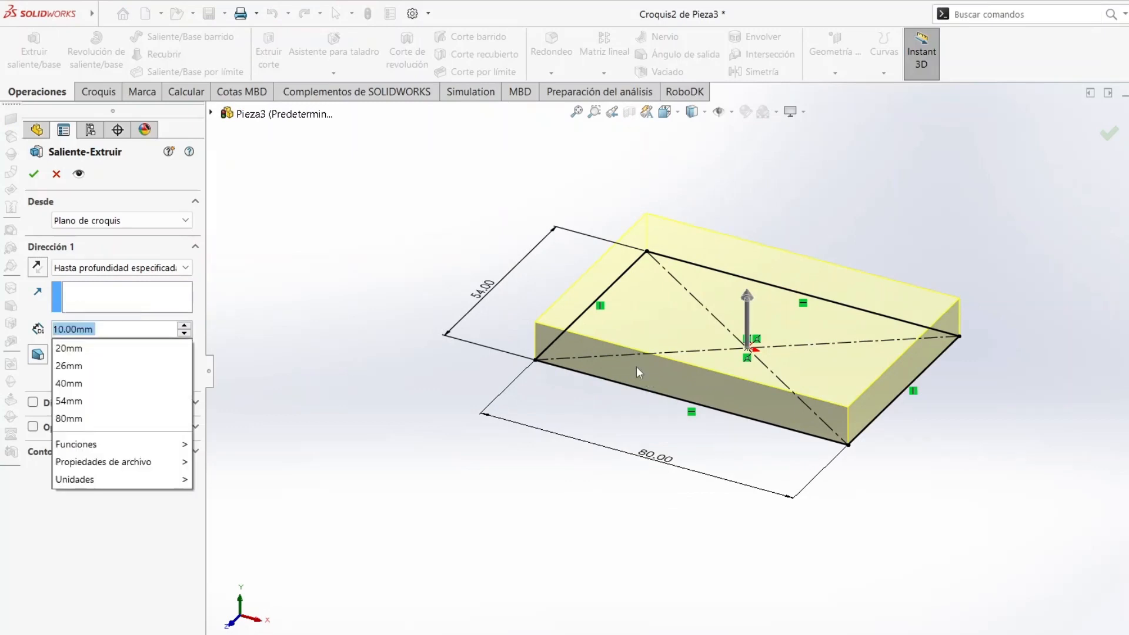
{"action": "type", "text": "18"}
{"action": "key", "text": "Return"}
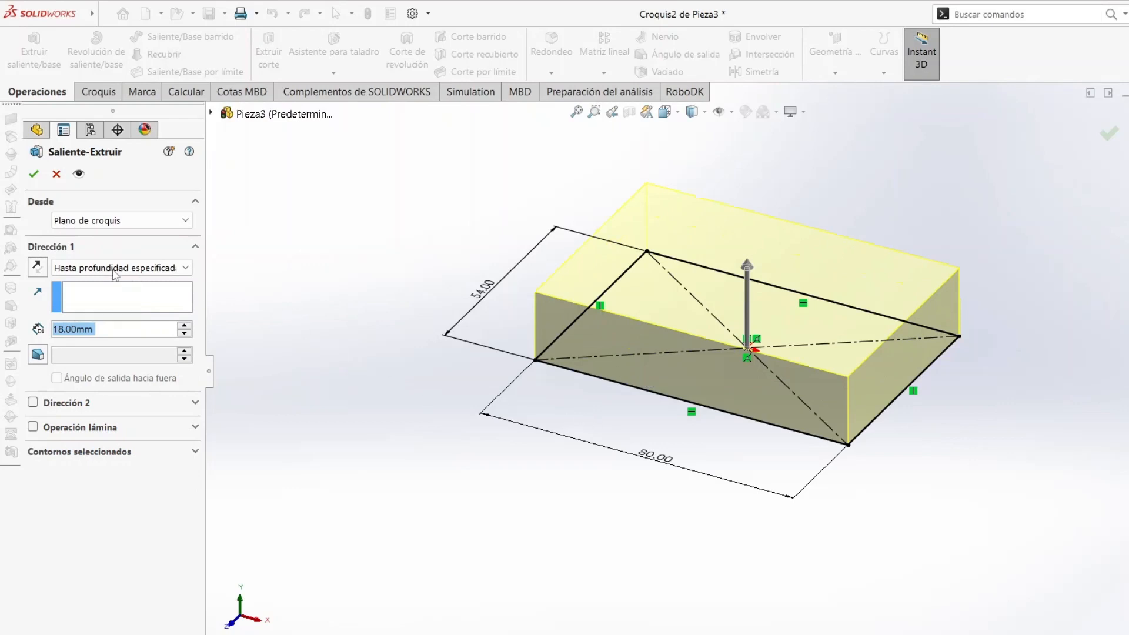
{"action": "left_click", "coordinate": [34, 173]}
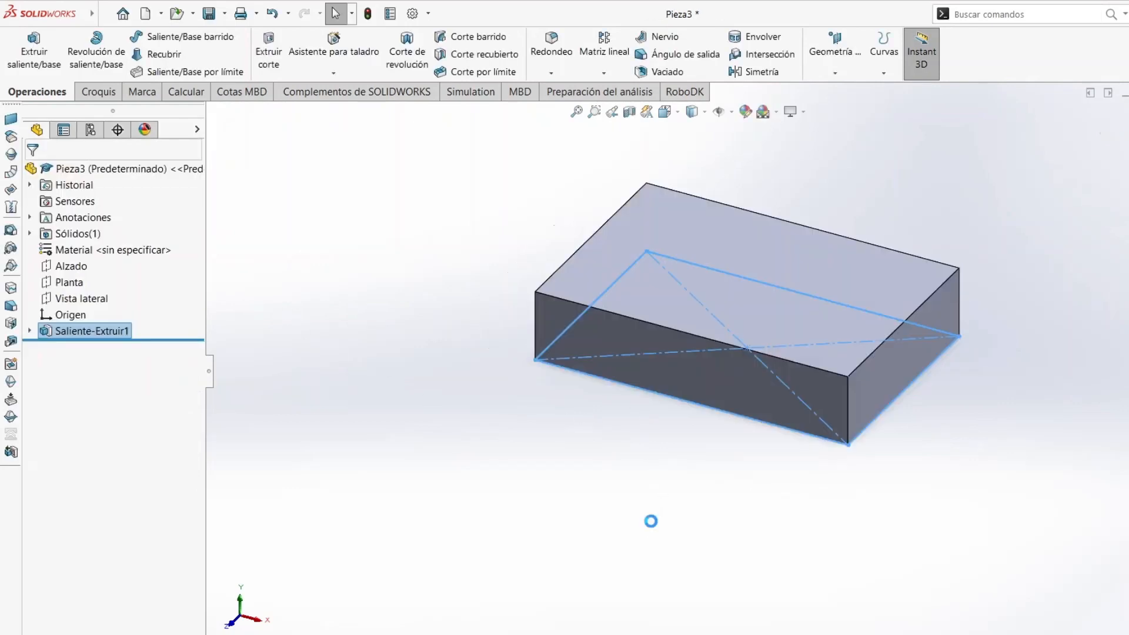
Step: Start a line sketch on the block's long front face, viewed normal to that face
{"action": "right_click", "coordinate": [700, 379]}
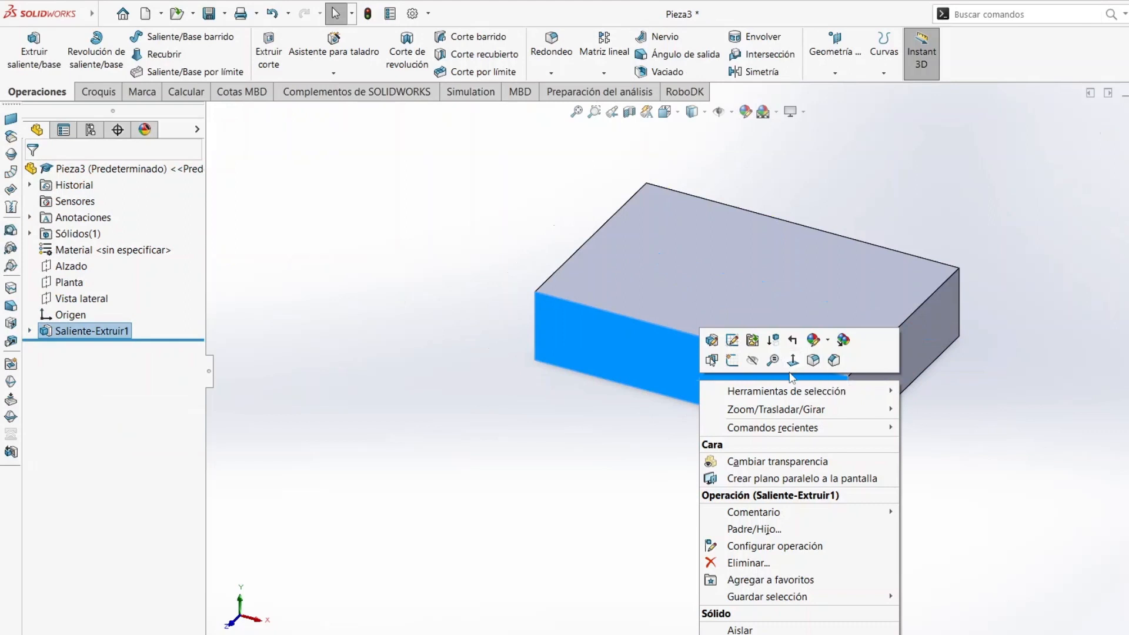
{"action": "left_click", "coordinate": [790, 370]}
{"action": "right_click", "coordinate": [781, 375]}
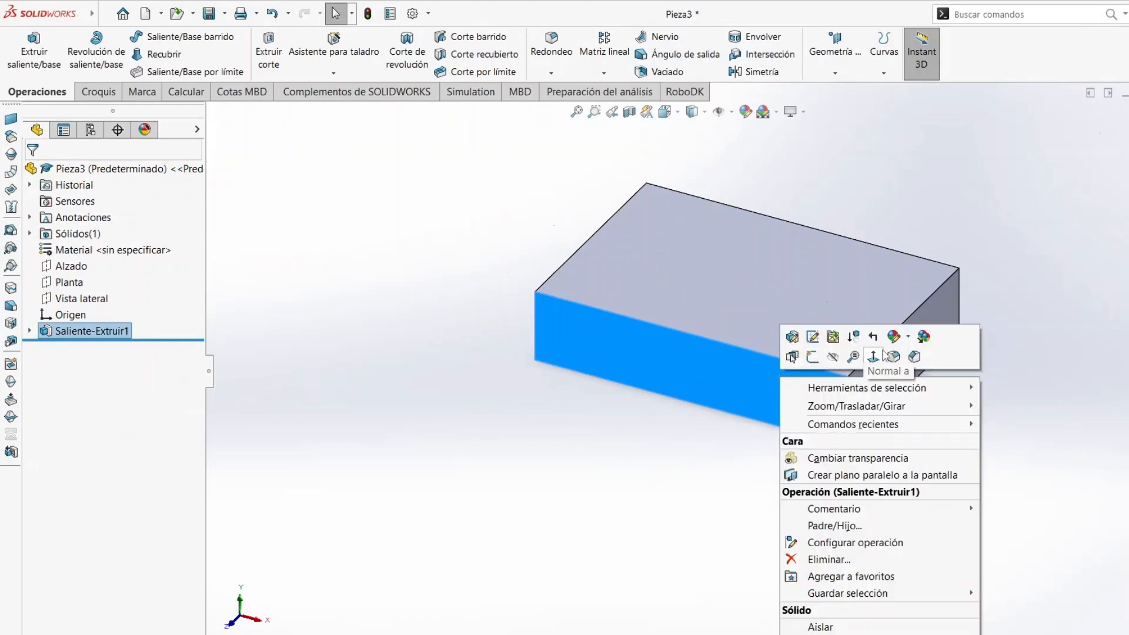
{"action": "left_click", "coordinate": [874, 357]}
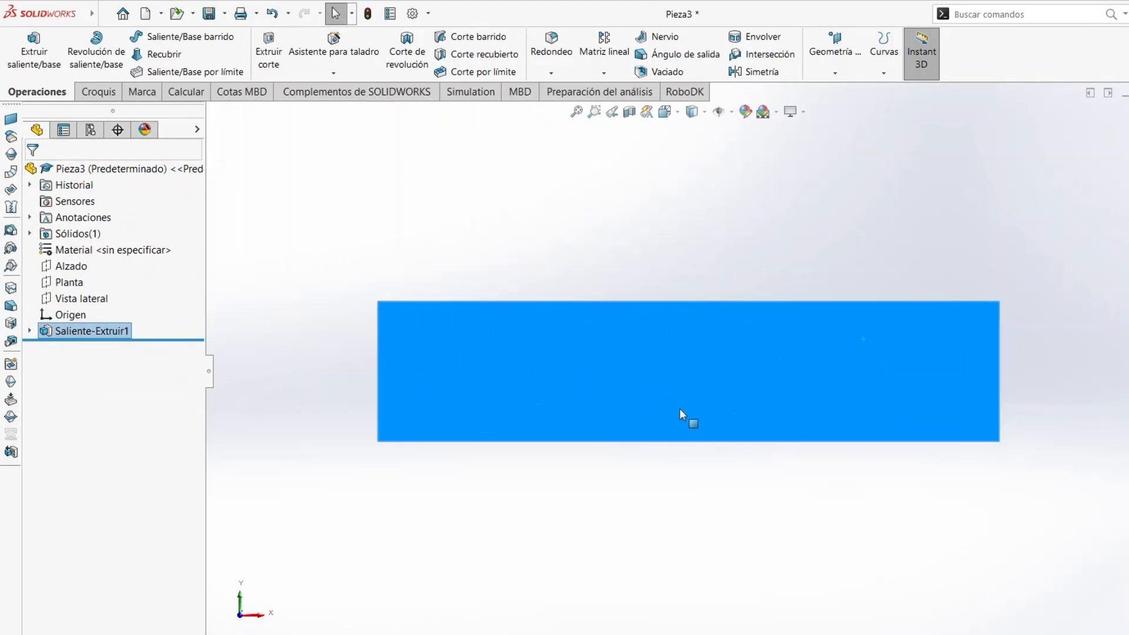
{"action": "left_click", "coordinate": [657, 519]}
{"action": "left_click", "coordinate": [687, 394]}
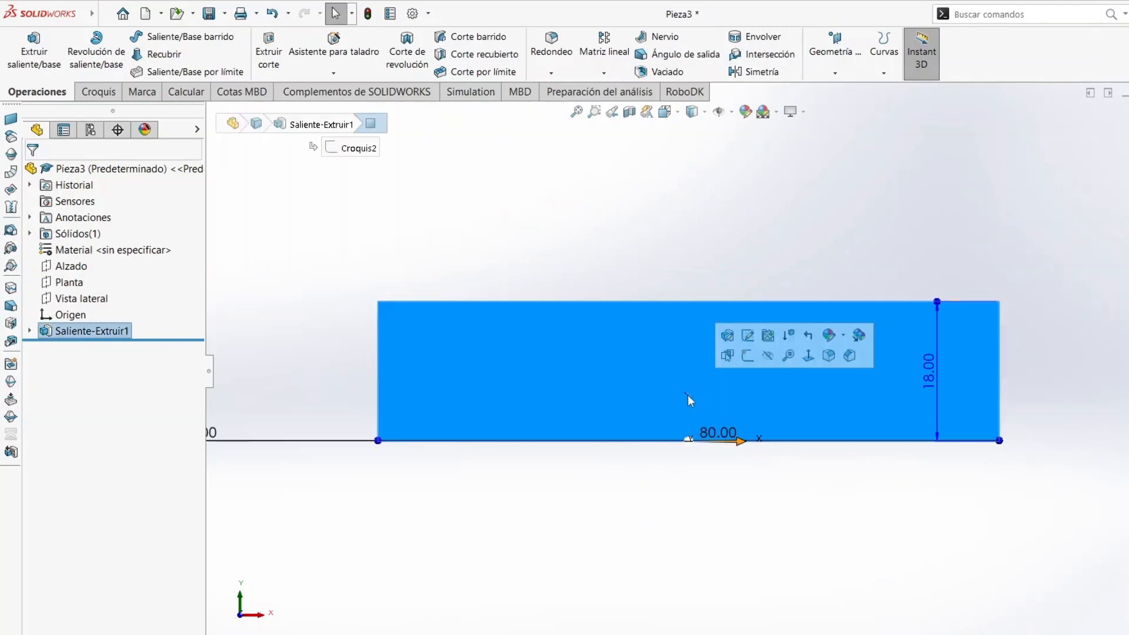
{"action": "left_click", "coordinate": [105, 96]}
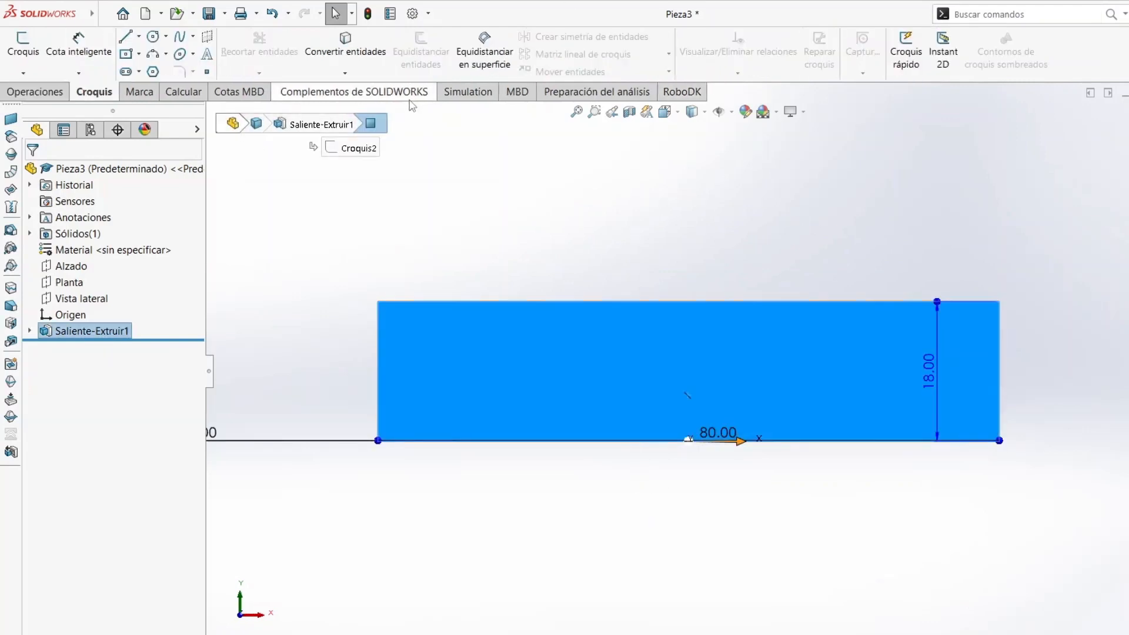
{"action": "left_click", "coordinate": [139, 37]}
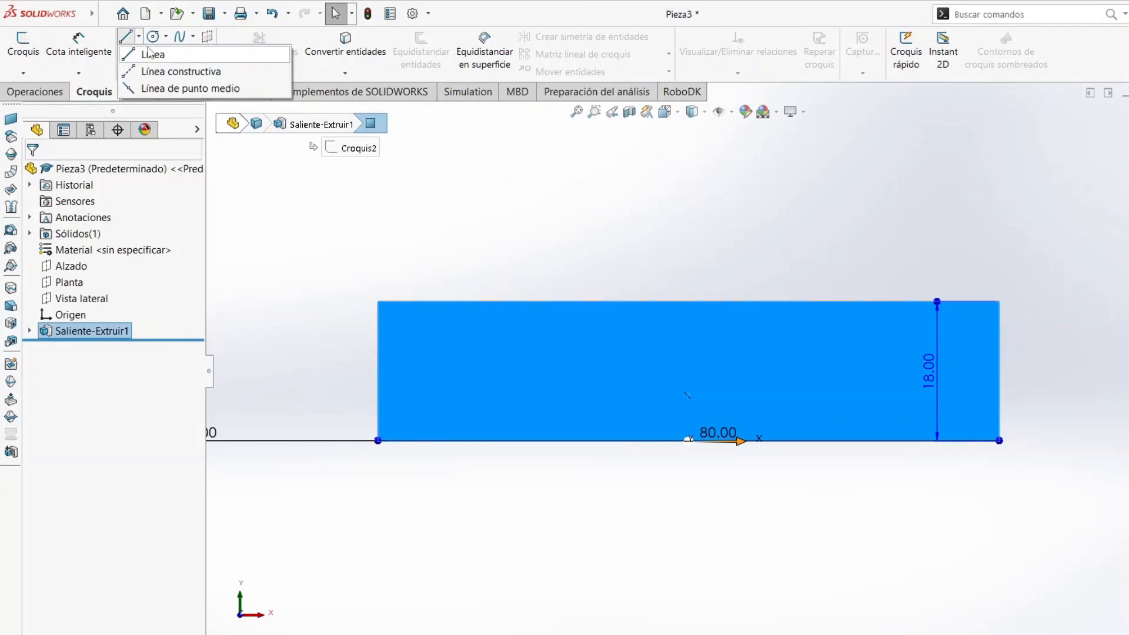
{"action": "left_click", "coordinate": [142, 53]}
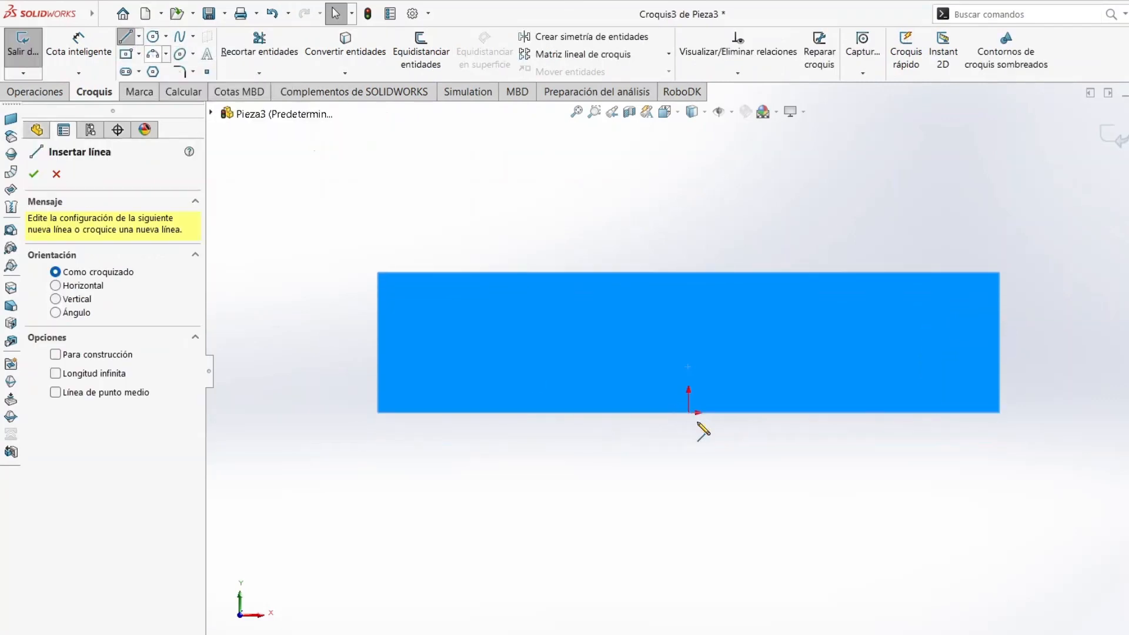
Step: Draw a closed rectangular notch outline from the origin along the block's lower edge, about 43 mm wide and 10.5 mm high
{"action": "left_click", "coordinate": [689, 412]}
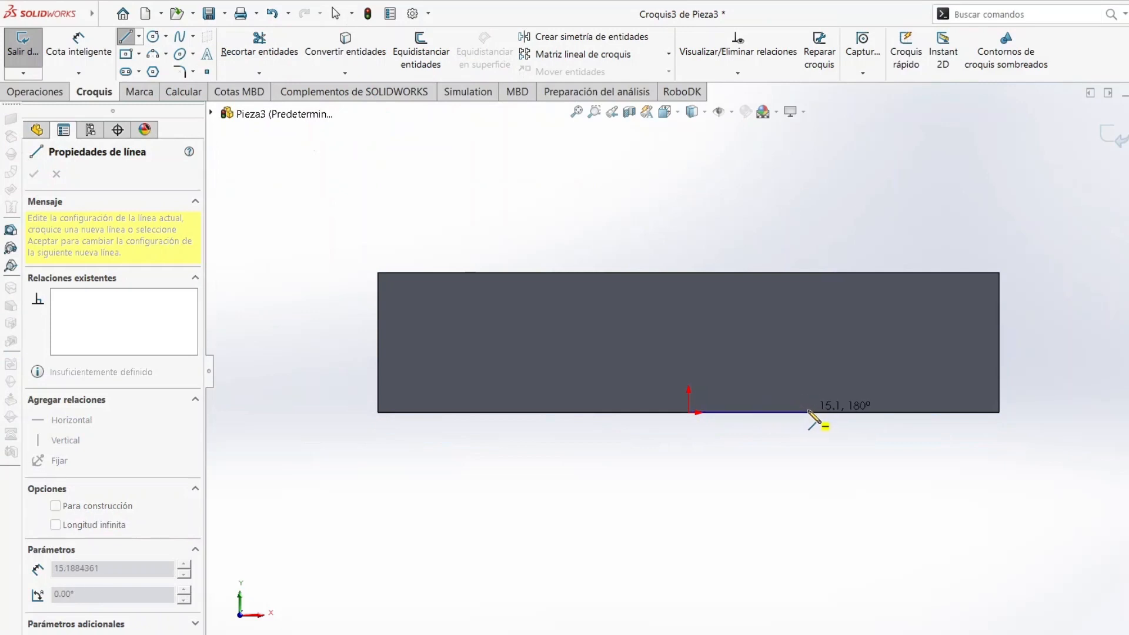
{"action": "left_click", "coordinate": [852, 413]}
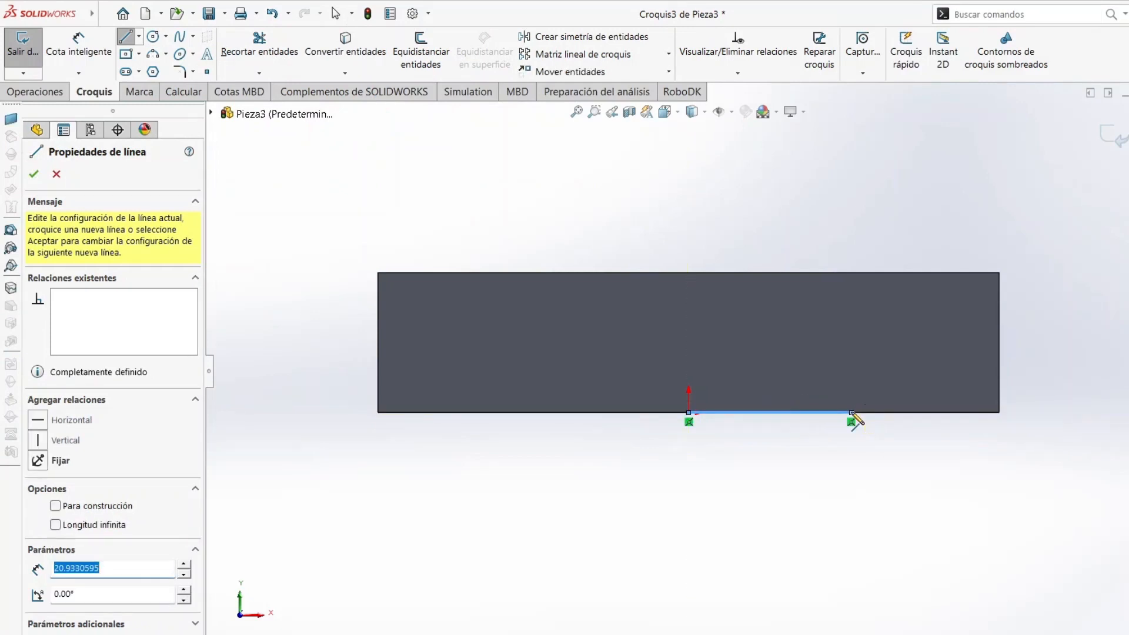
{"action": "left_click", "coordinate": [852, 330]}
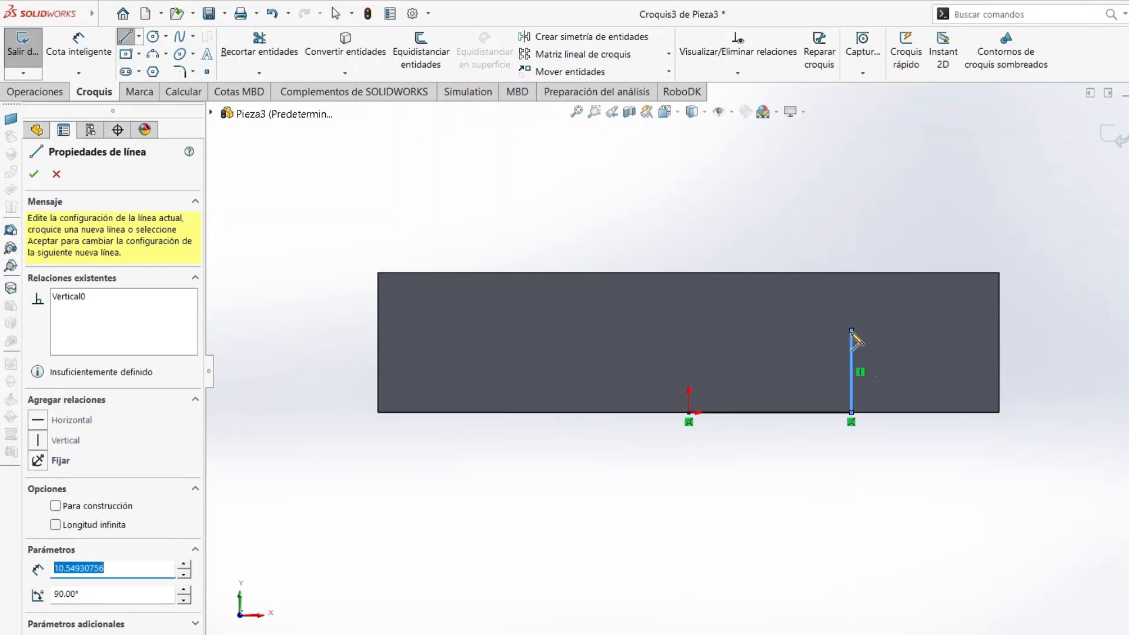
{"action": "left_click", "coordinate": [517, 330]}
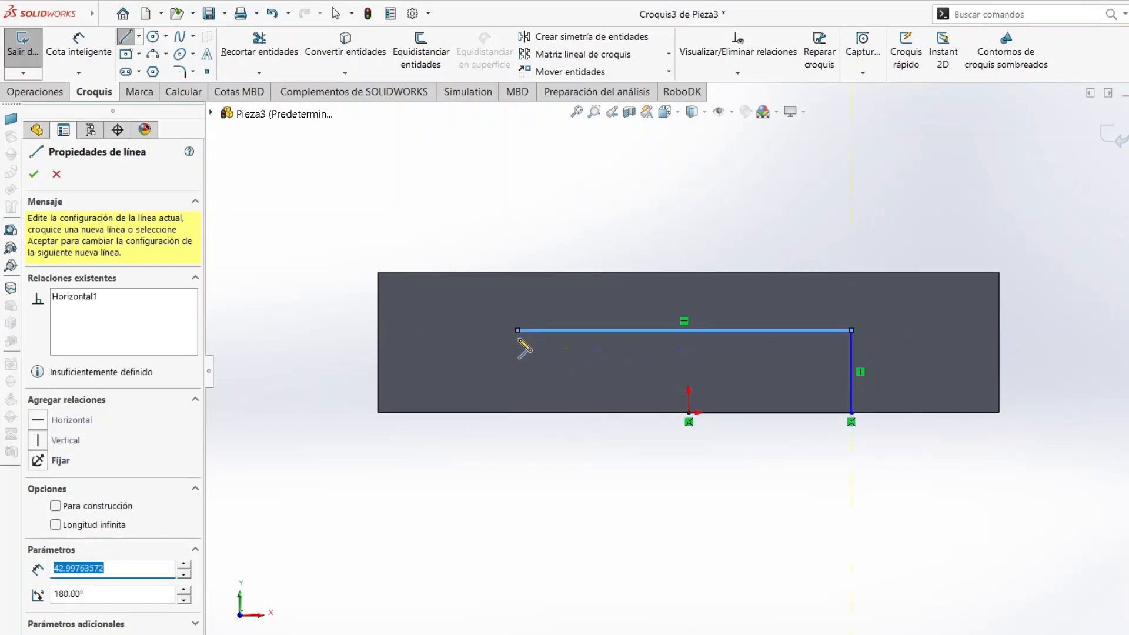
{"action": "left_click", "coordinate": [518, 413]}
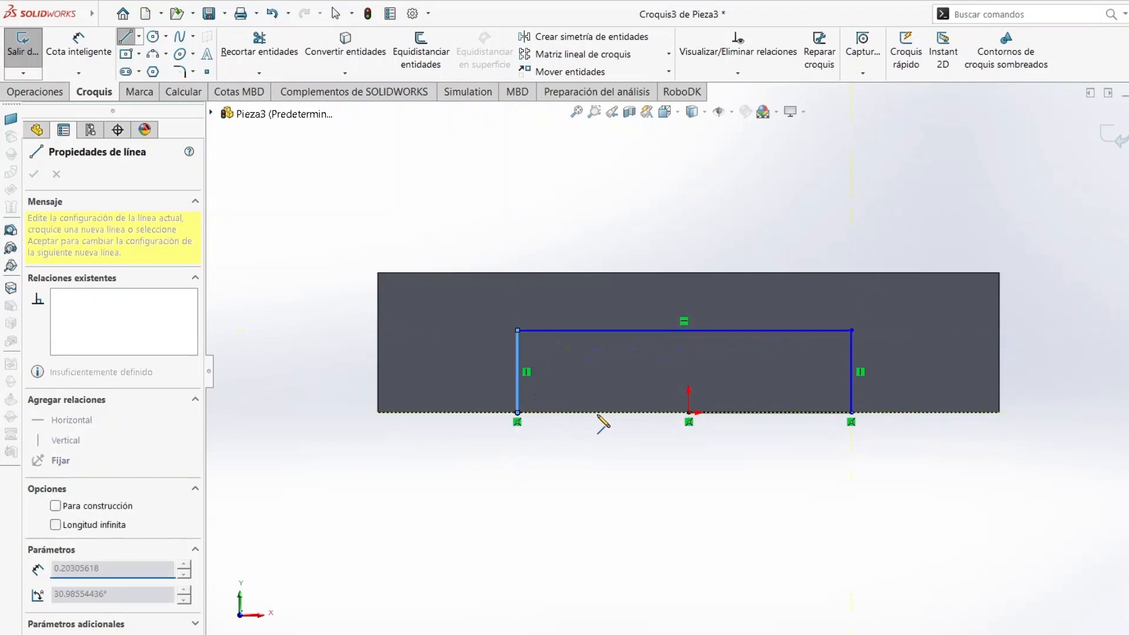
{"action": "left_click", "coordinate": [689, 412]}
{"action": "left_click", "coordinate": [34, 173]}
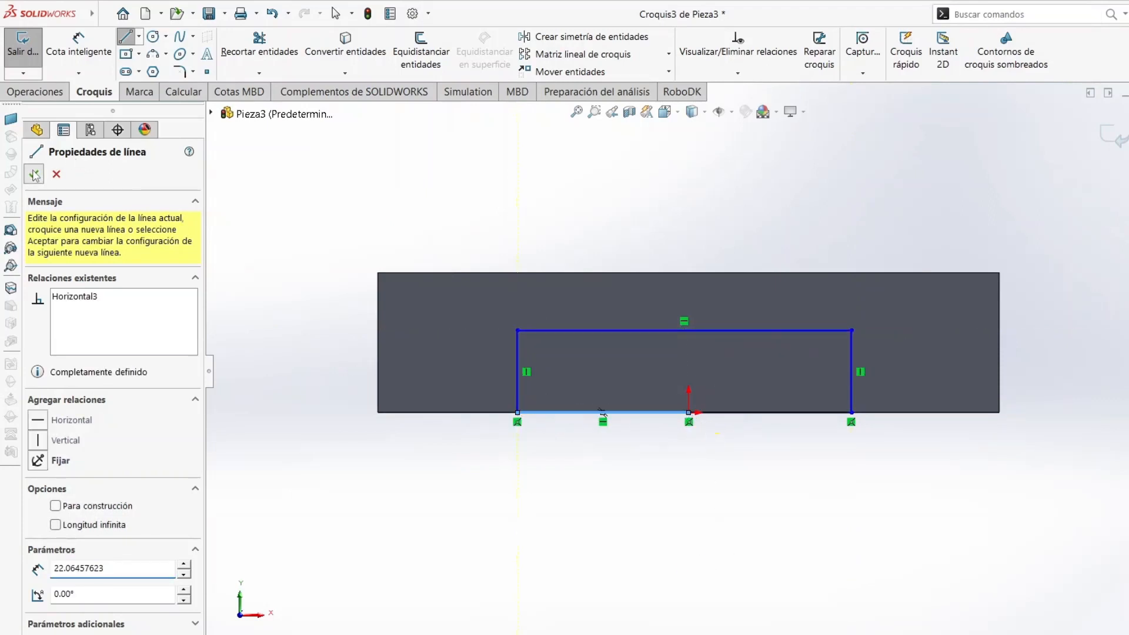
Step: Dimension the vertical side of the notch outline and set its height to 10 mm
{"action": "left_click", "coordinate": [94, 44]}
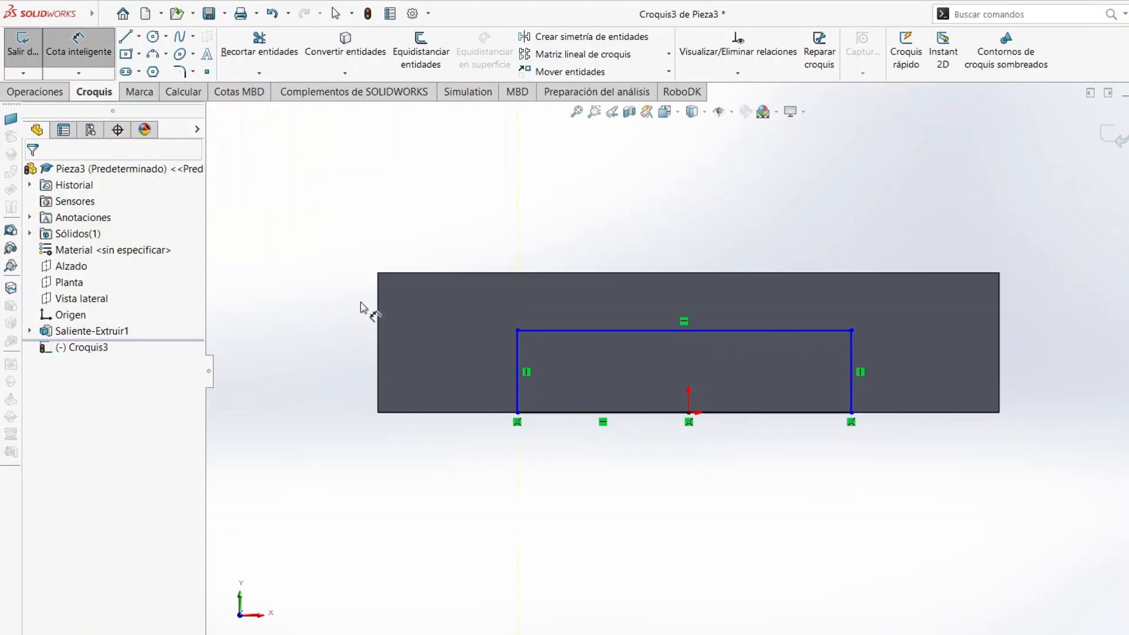
{"action": "left_click", "coordinate": [515, 372]}
{"action": "left_click", "coordinate": [471, 376]}
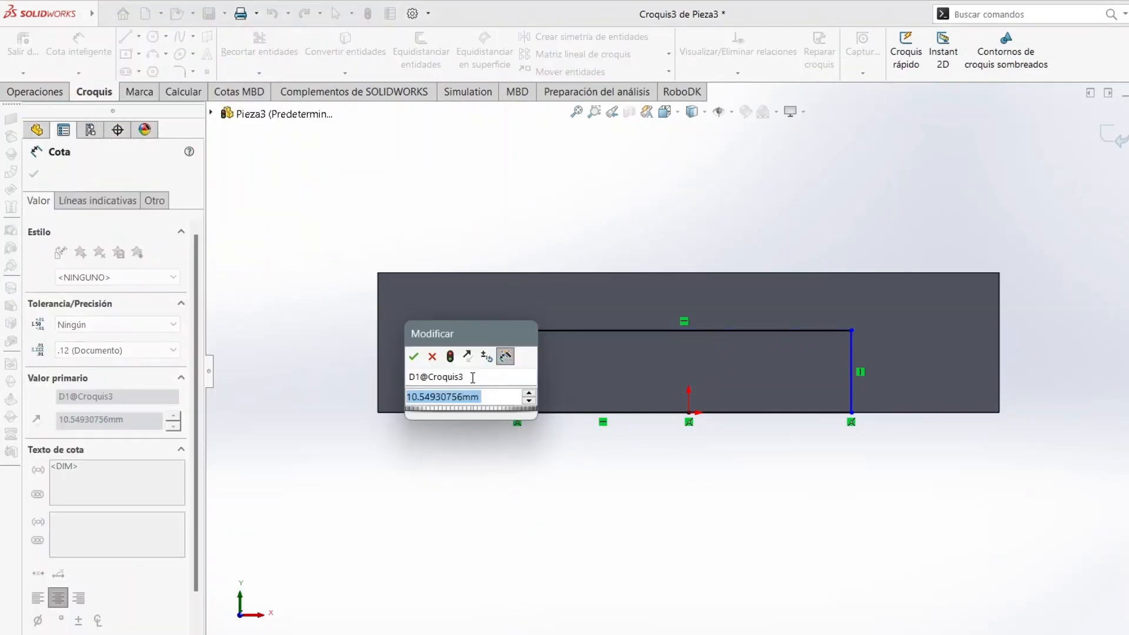
{"action": "type", "text": "10"}
{"action": "key", "text": "Return"}
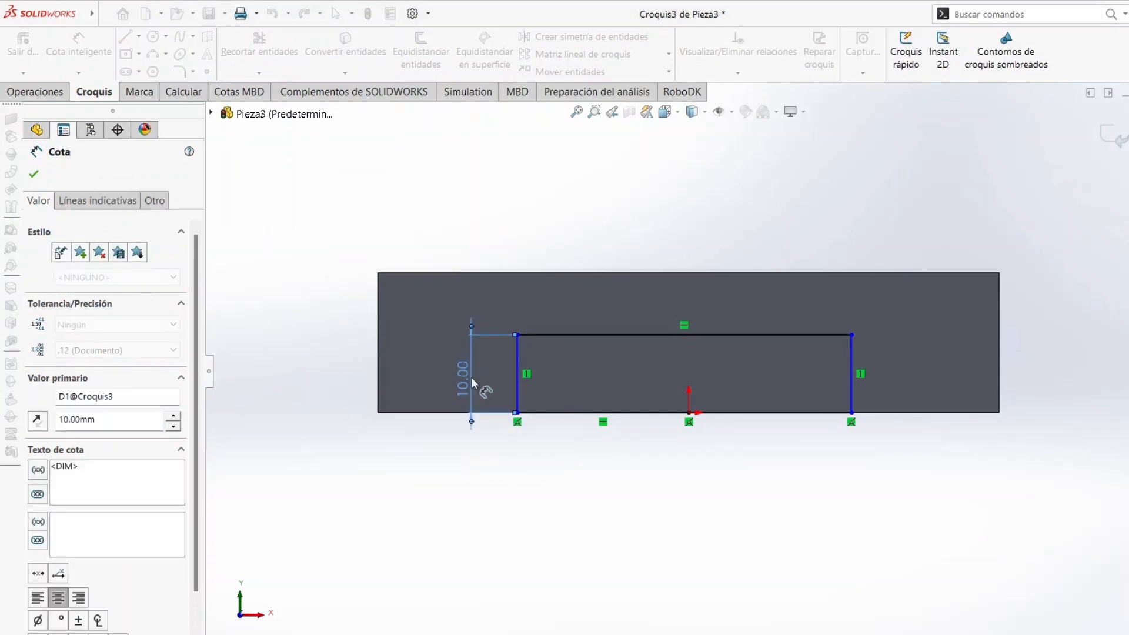
Step: Dimension the top edge of the notch outline and set its width to 40 mm
{"action": "left_click", "coordinate": [609, 335]}
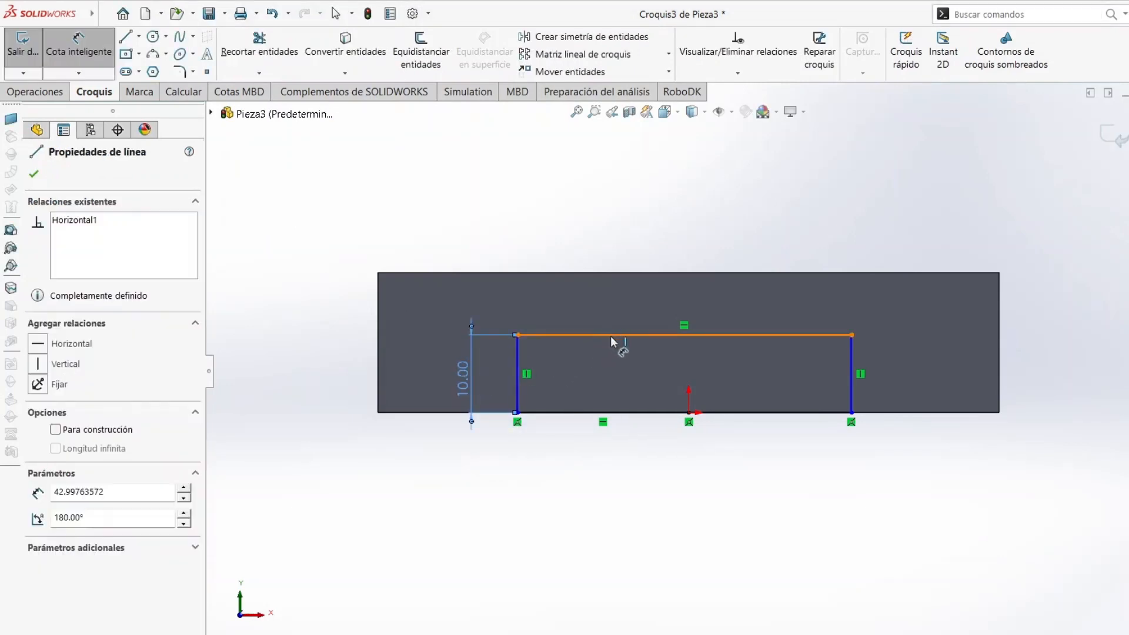
{"action": "left_click", "coordinate": [690, 237]}
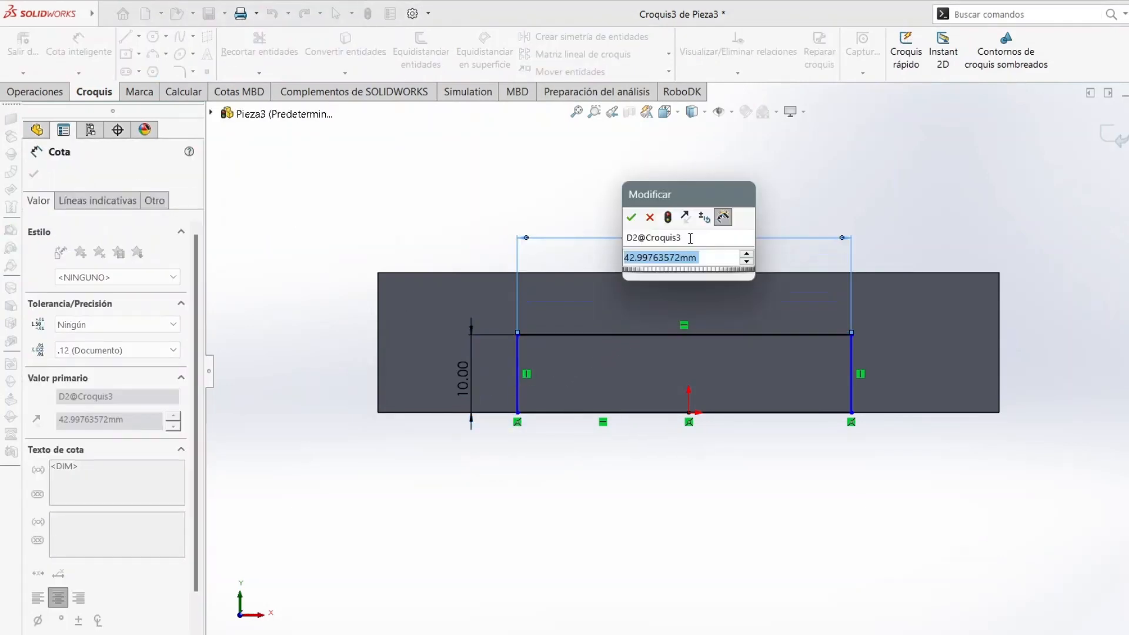
{"action": "type", "text": "40"}
{"action": "key", "text": "Return"}
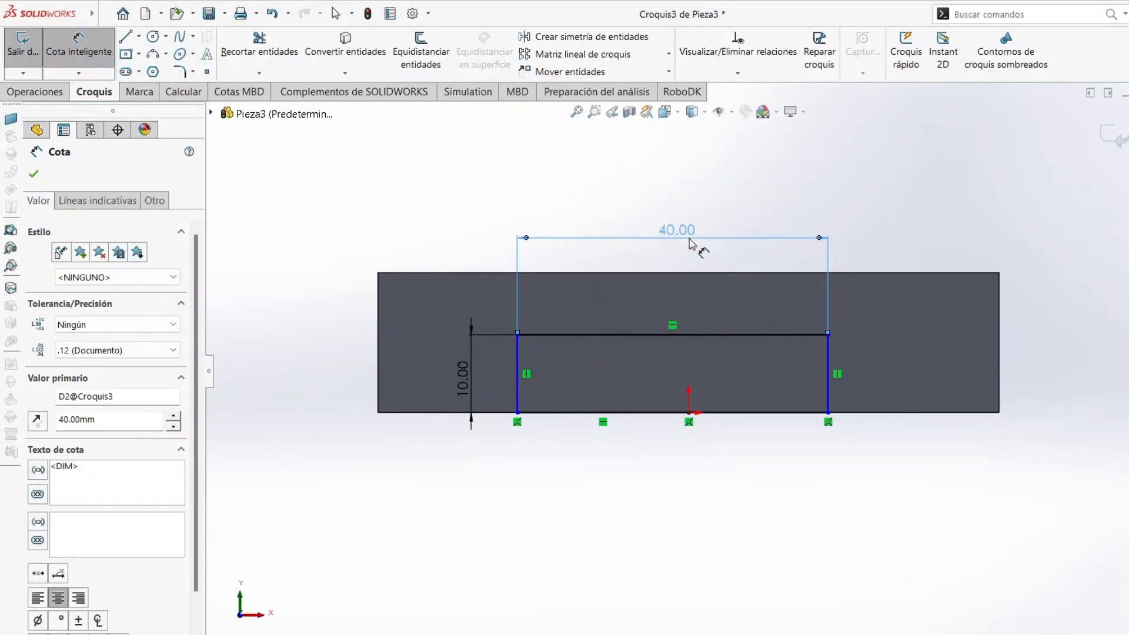
Step: Dimension the bottom segment between the origin and the notch's lower corner, setting it to 20 mm
{"action": "left_click", "coordinate": [830, 385]}
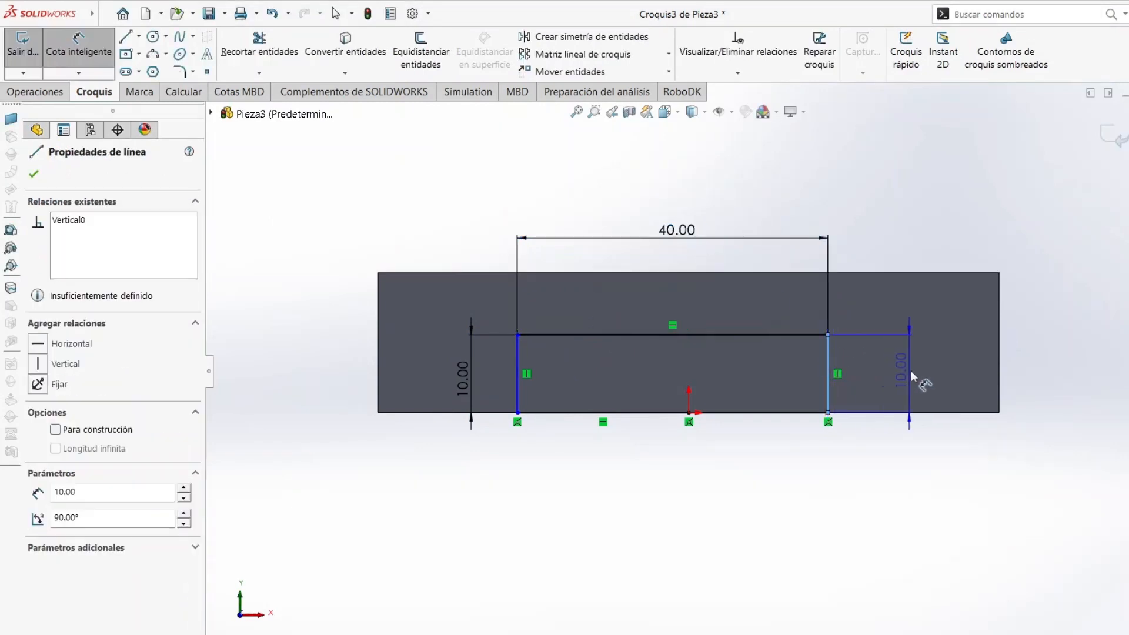
{"action": "key", "text": "Escape"}
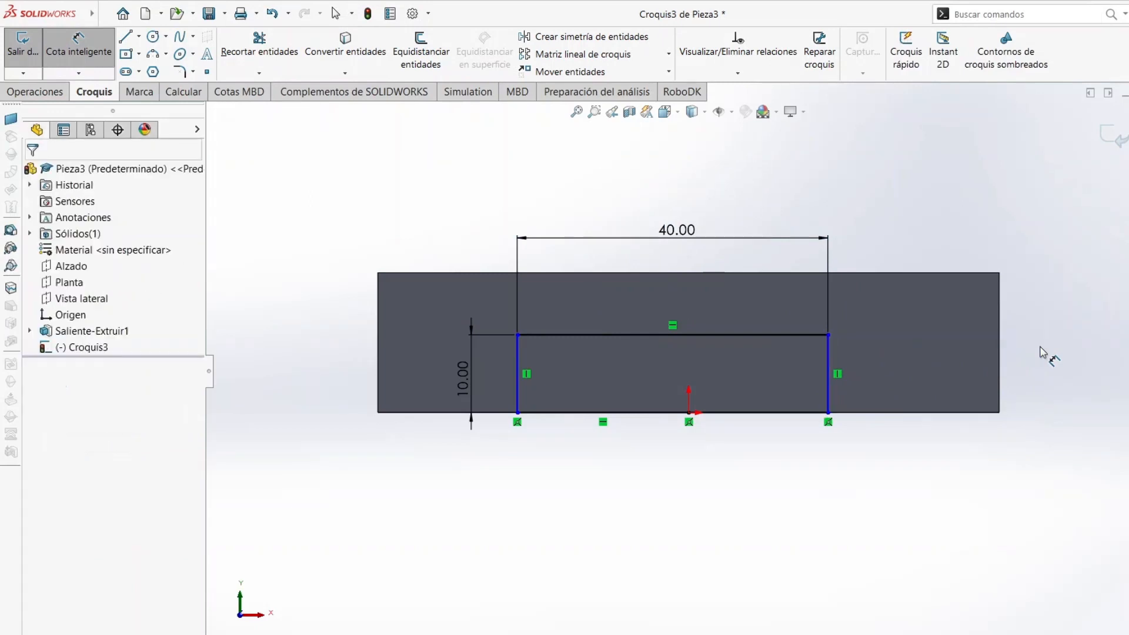
{"action": "left_click", "coordinate": [763, 416]}
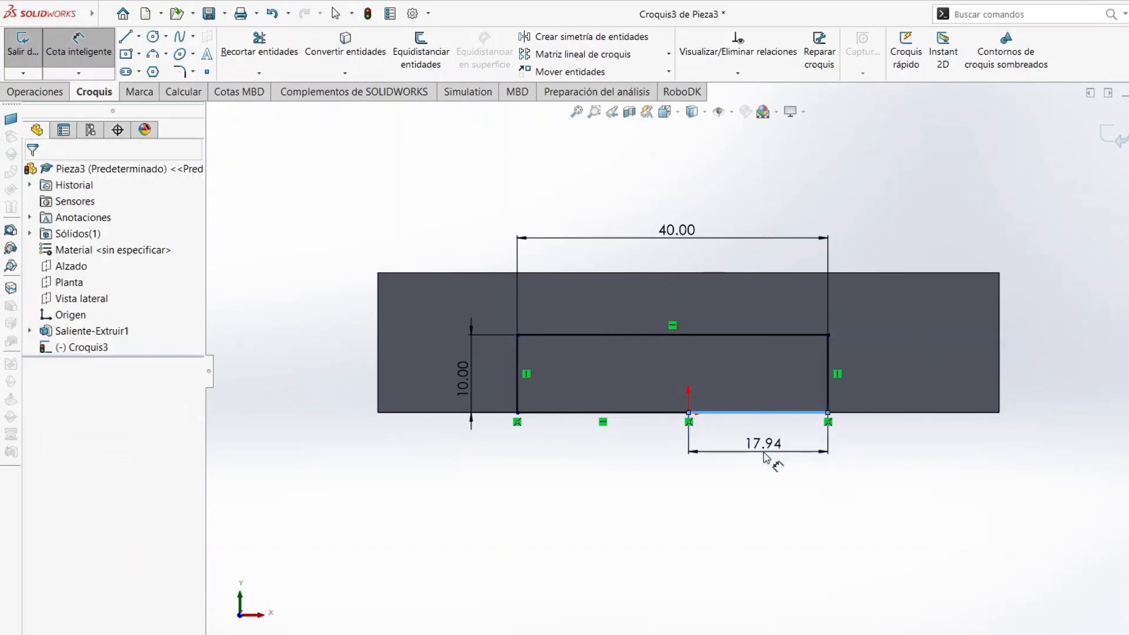
{"action": "left_click", "coordinate": [772, 460]}
{"action": "type", "text": "20"}
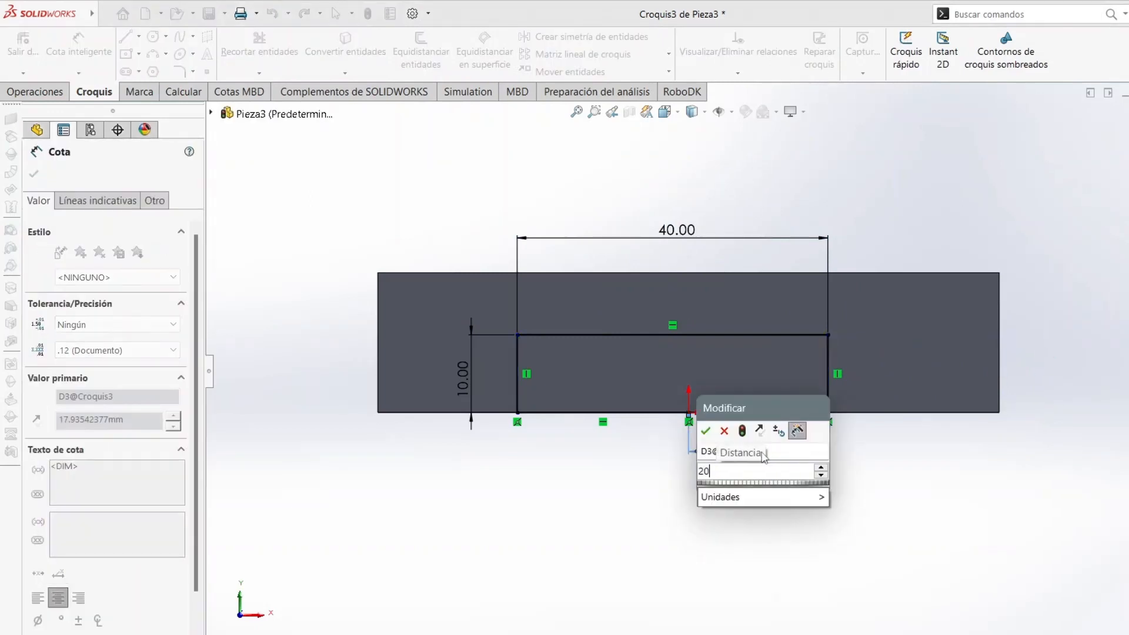
{"action": "key", "text": "Return"}
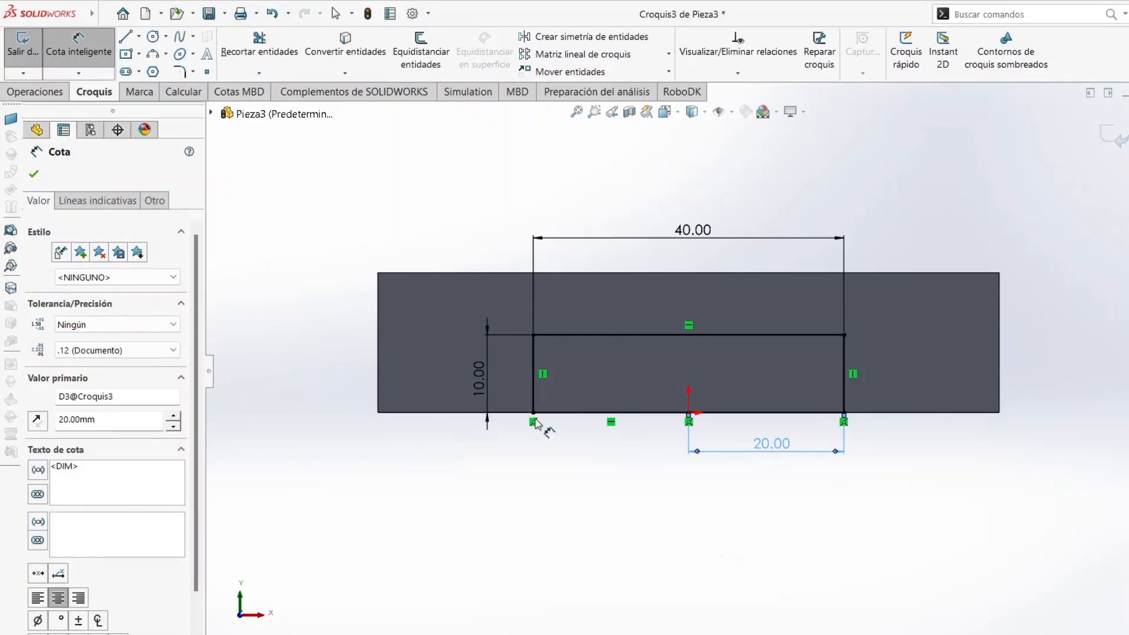
{"action": "left_click", "coordinate": [35, 173]}
Step: Cut the notch outline through the whole block with an extruded cut set to Por todo
{"action": "left_click", "coordinate": [37, 92]}
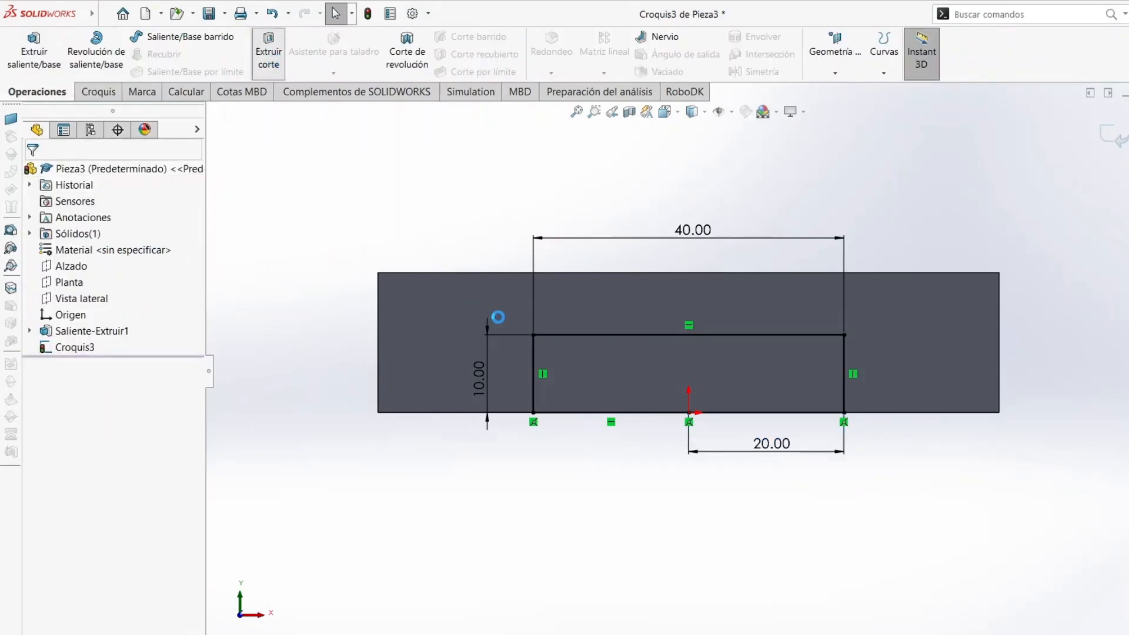
{"action": "middle_click_drag", "start_coordinate": [675, 313], "coordinate": [452, 393]}
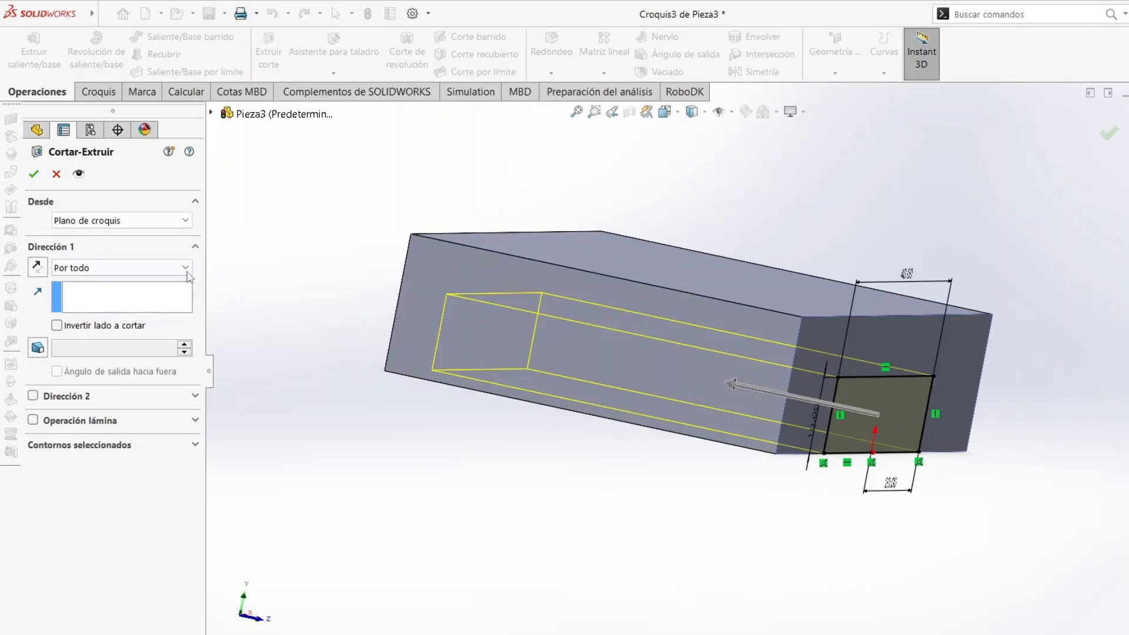
{"action": "left_click", "coordinate": [36, 175]}
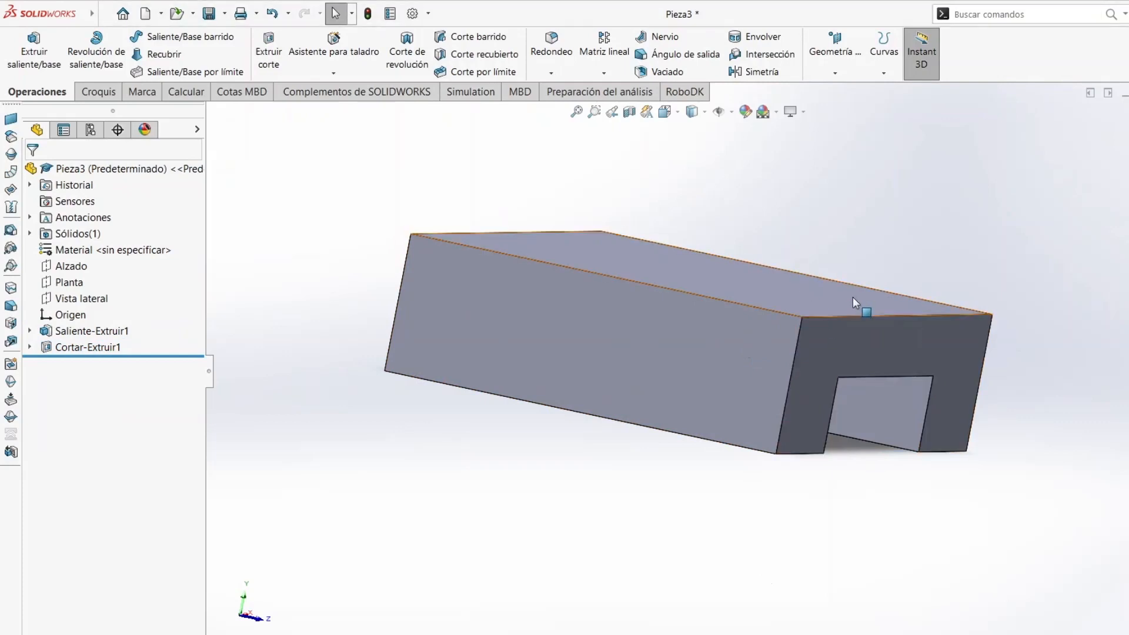
Step: Start a center rectangle sketch on the block's top face, viewed normal to that face
{"action": "middle_click_drag", "start_coordinate": [853, 298], "coordinate": [820, 204]}
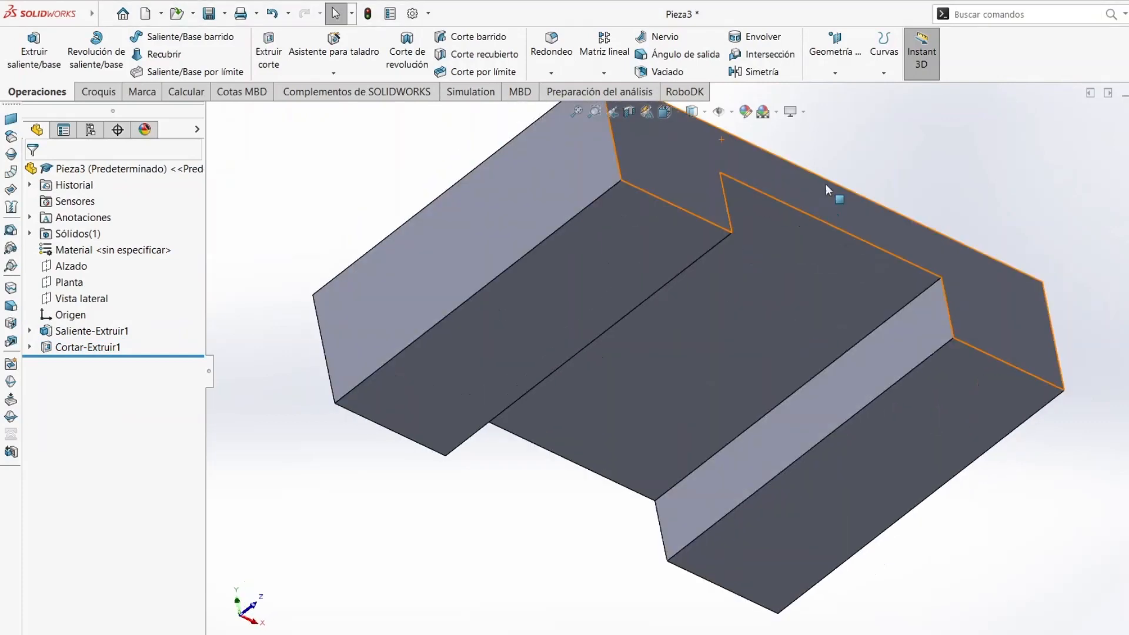
{"action": "middle_click_drag", "start_coordinate": [810, 343], "coordinate": [820, 370]}
{"action": "scroll", "coordinate": [819, 369], "scroll_direction": "up", "scroll_amount": 1}
{"action": "middle_click_drag", "start_coordinate": [822, 178], "coordinate": [660, 305]}
{"action": "left_click", "coordinate": [728, 292]}
{"action": "right_click", "coordinate": [729, 292]}
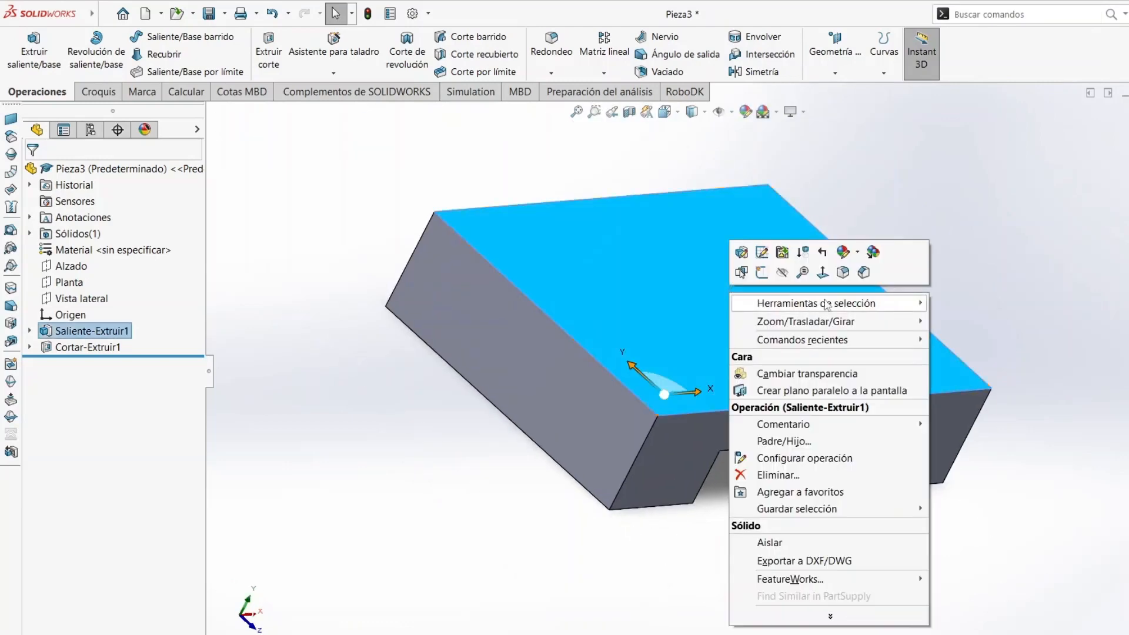
{"action": "left_click", "coordinate": [823, 272]}
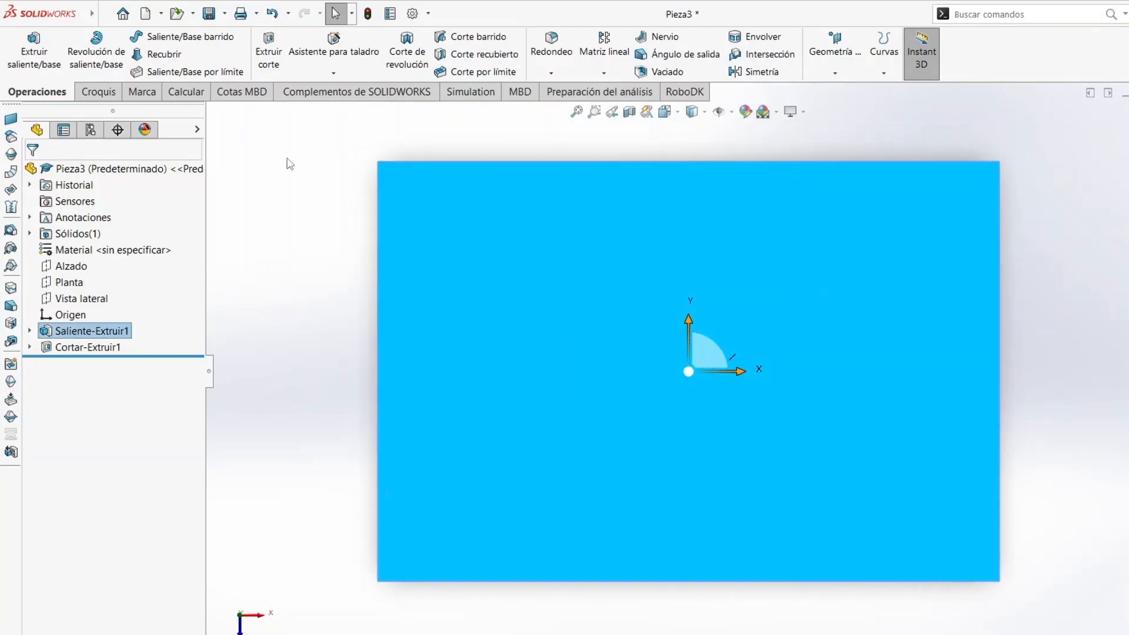
{"action": "left_click", "coordinate": [100, 90]}
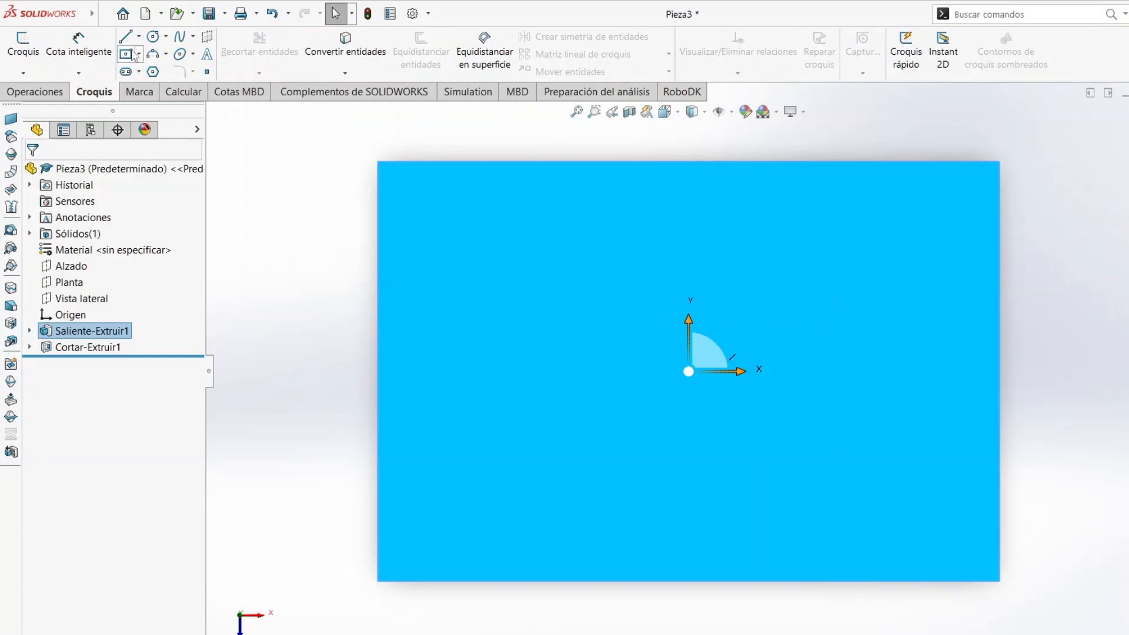
{"action": "left_click", "coordinate": [137, 55]}
{"action": "left_click", "coordinate": [176, 86]}
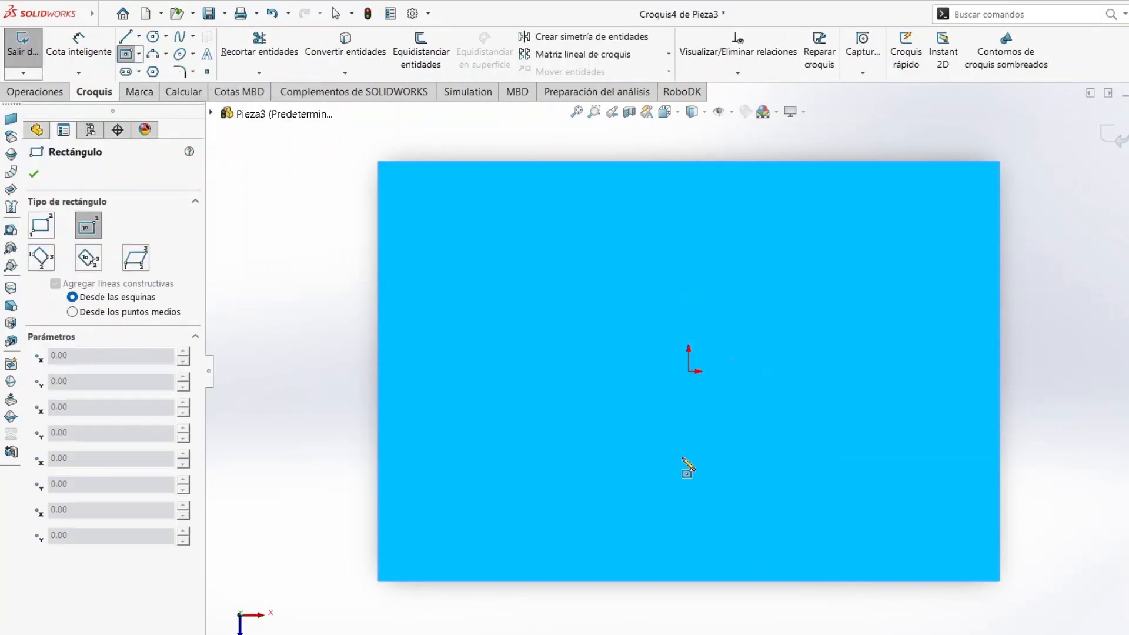
Step: Draw a center rectangle from the origin on the top face, about 28 mm wide and 15 mm high
{"action": "left_click", "coordinate": [689, 371]}
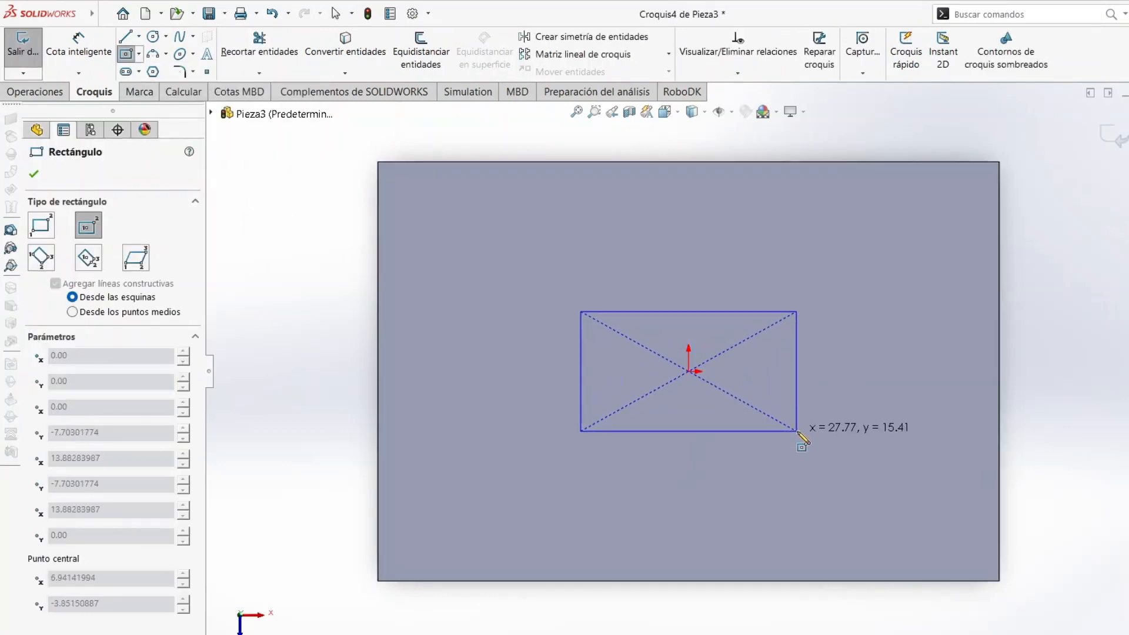
{"action": "left_click", "coordinate": [798, 432]}
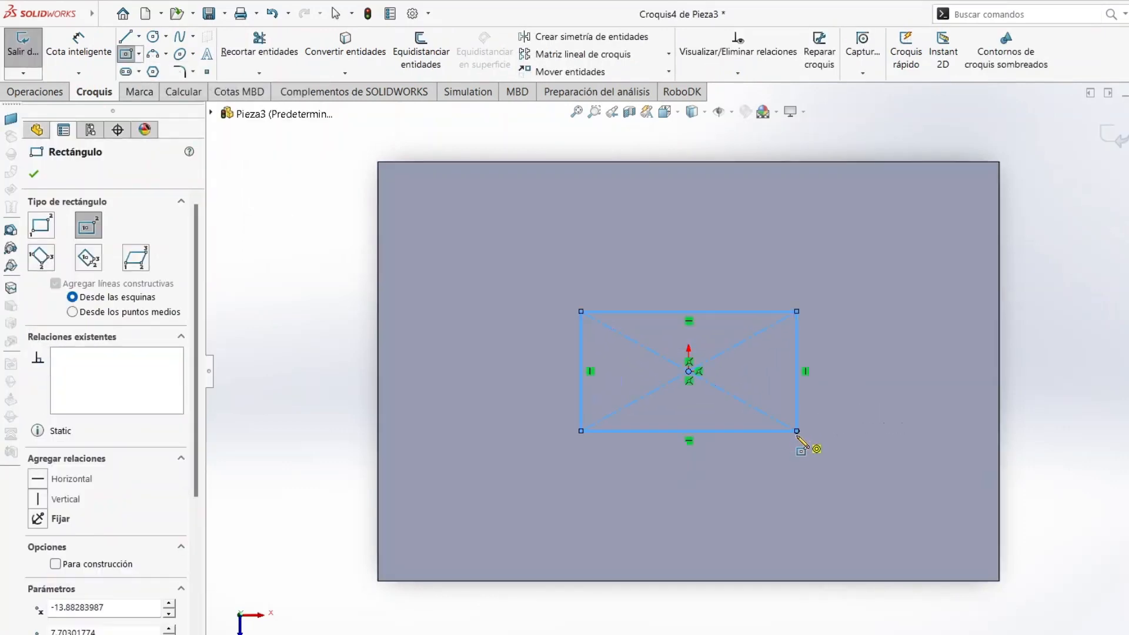
{"action": "left_click", "coordinate": [34, 175]}
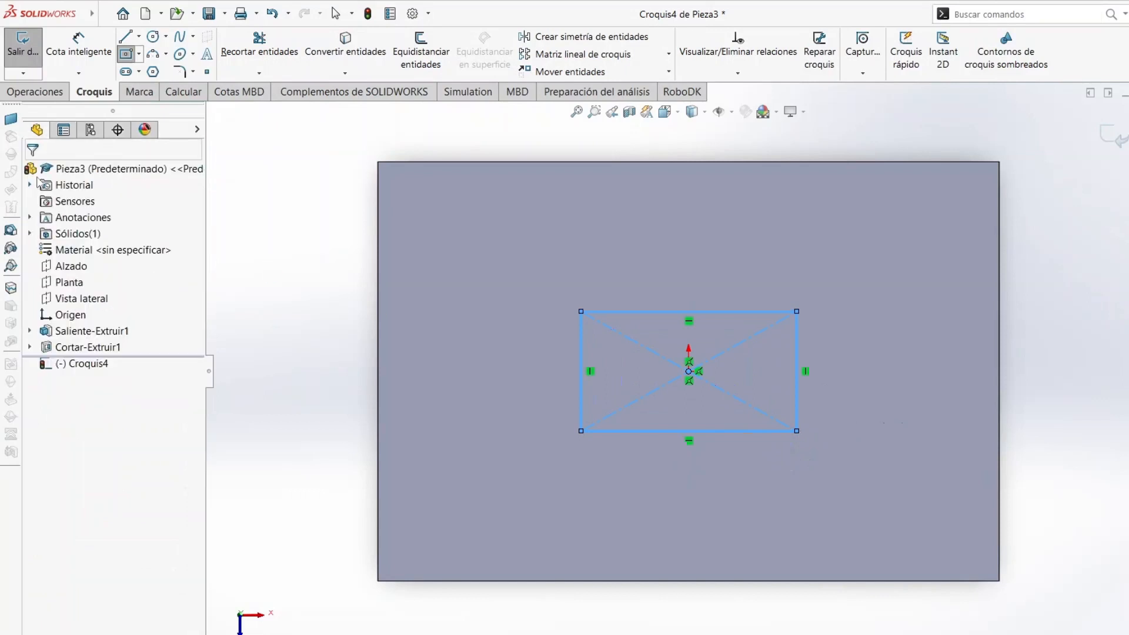
Step: Dimension the vertical side of the center rectangle and set it to 20 mm
{"action": "left_click", "coordinate": [108, 52]}
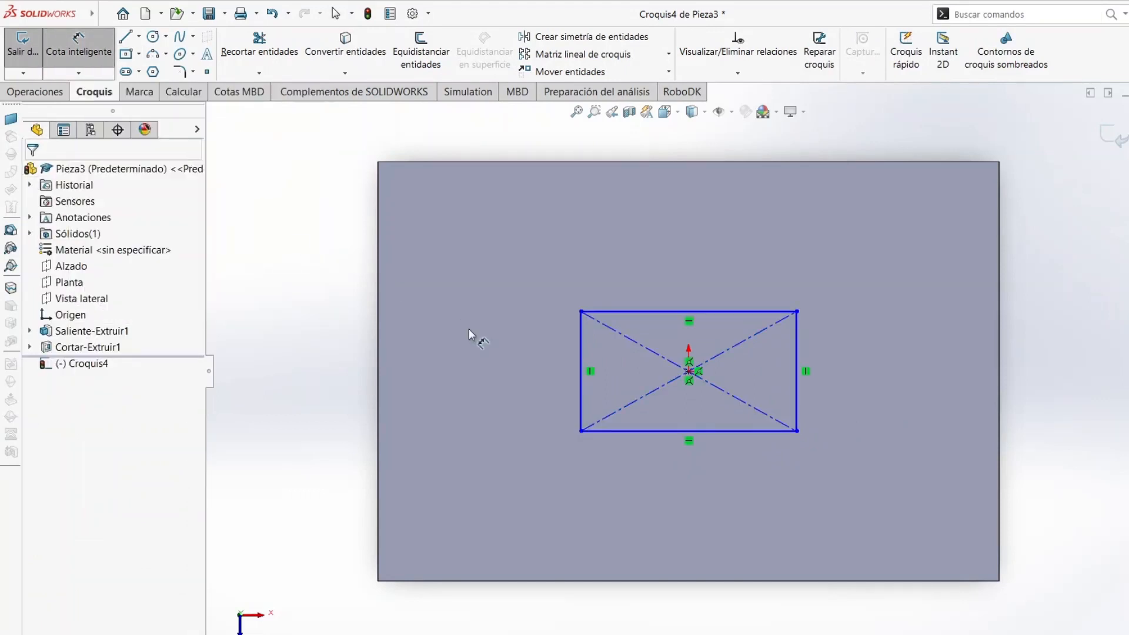
{"action": "left_click", "coordinate": [582, 396]}
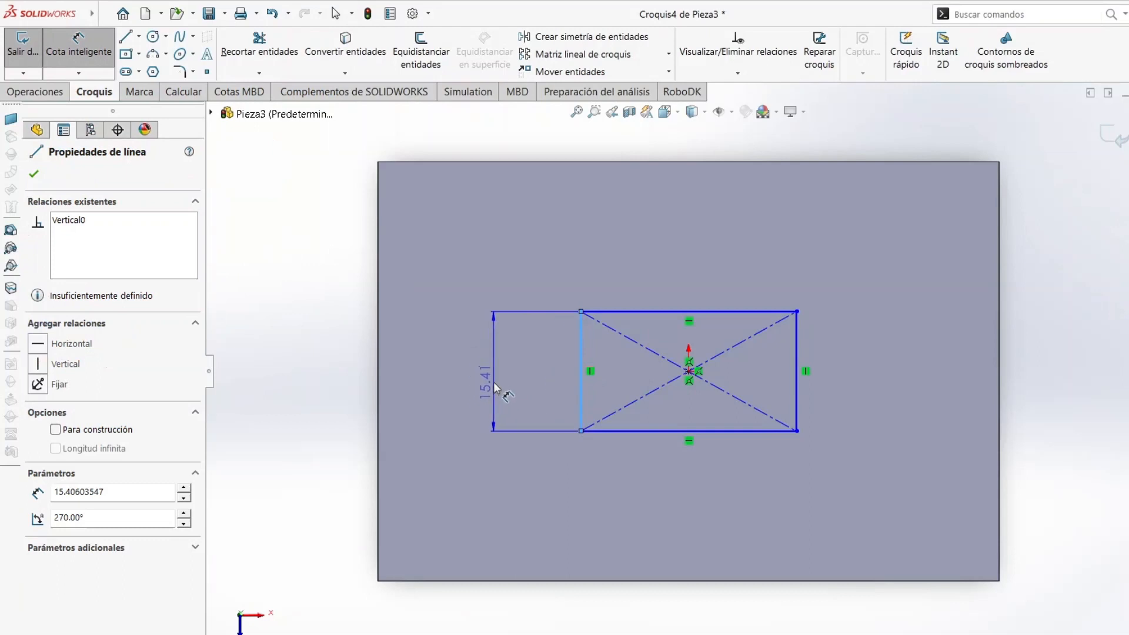
{"action": "left_click", "coordinate": [496, 388]}
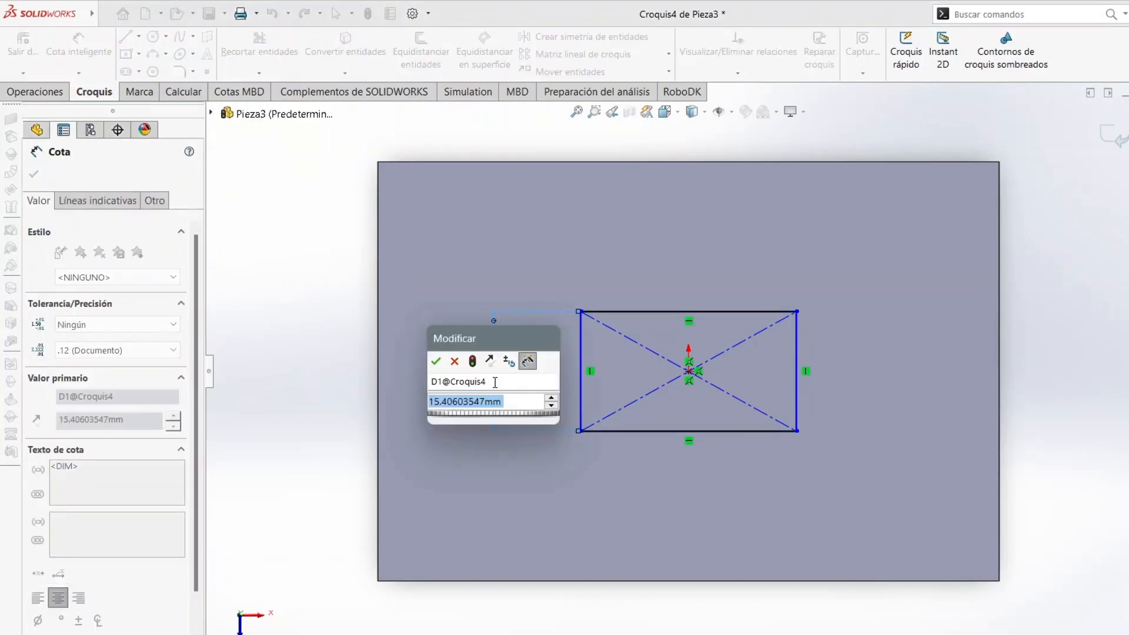
{"action": "type", "text": "20"}
{"action": "key", "text": "Return"}
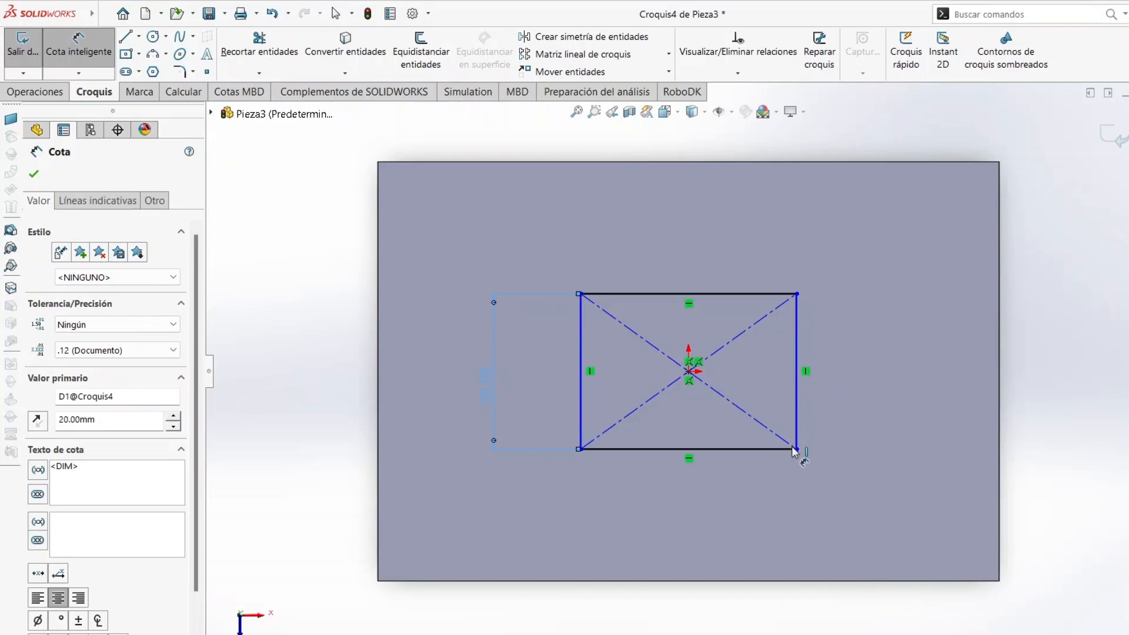
Step: Dimension the horizontal side of the center rectangle and set it to 40 mm
{"action": "left_click", "coordinate": [708, 453]}
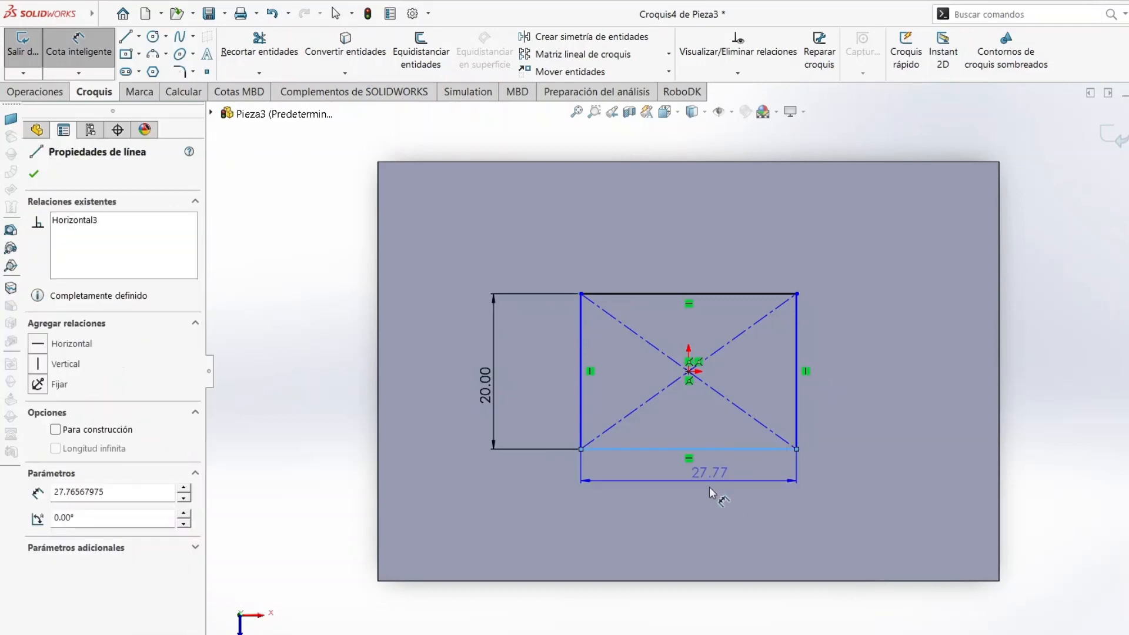
{"action": "left_click", "coordinate": [699, 503]}
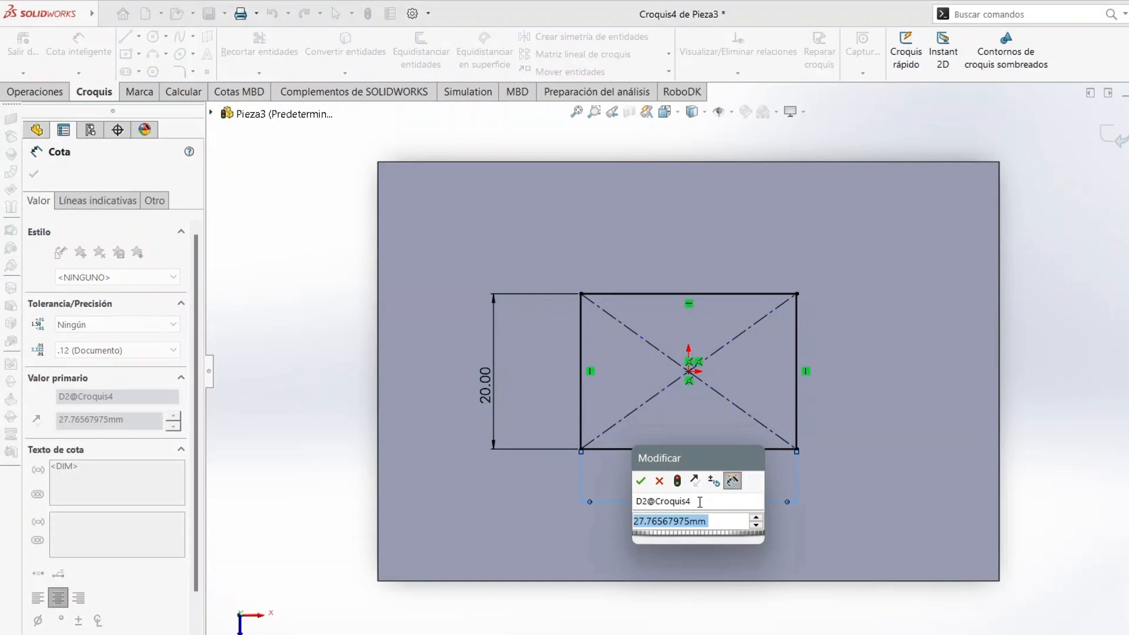
{"action": "type", "text": "40"}
{"action": "key", "text": "Return"}
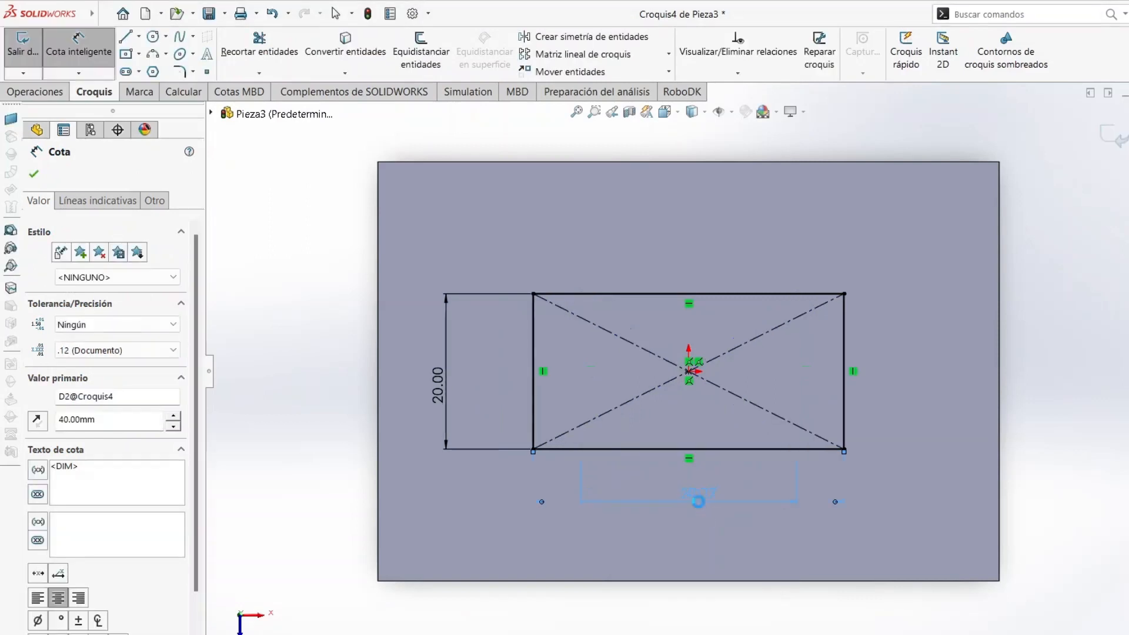
{"action": "left_click", "coordinate": [34, 173]}
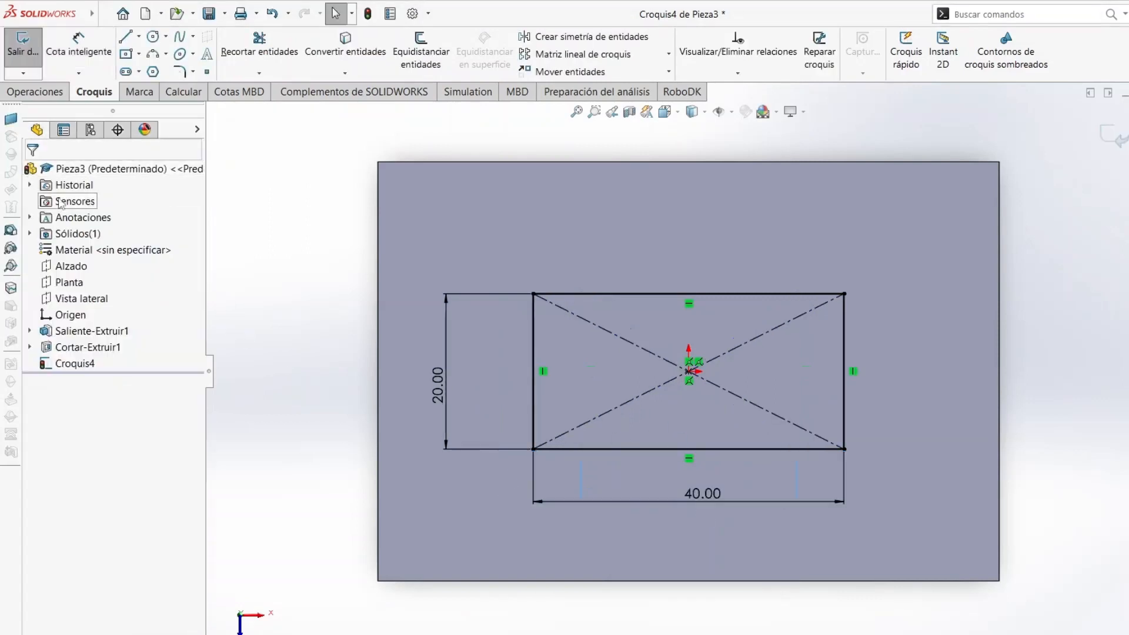
Step: Extrude the 40 by 20 mm rectangle 30 mm upward from the top face, merged with the base block
{"action": "left_click", "coordinate": [35, 92]}
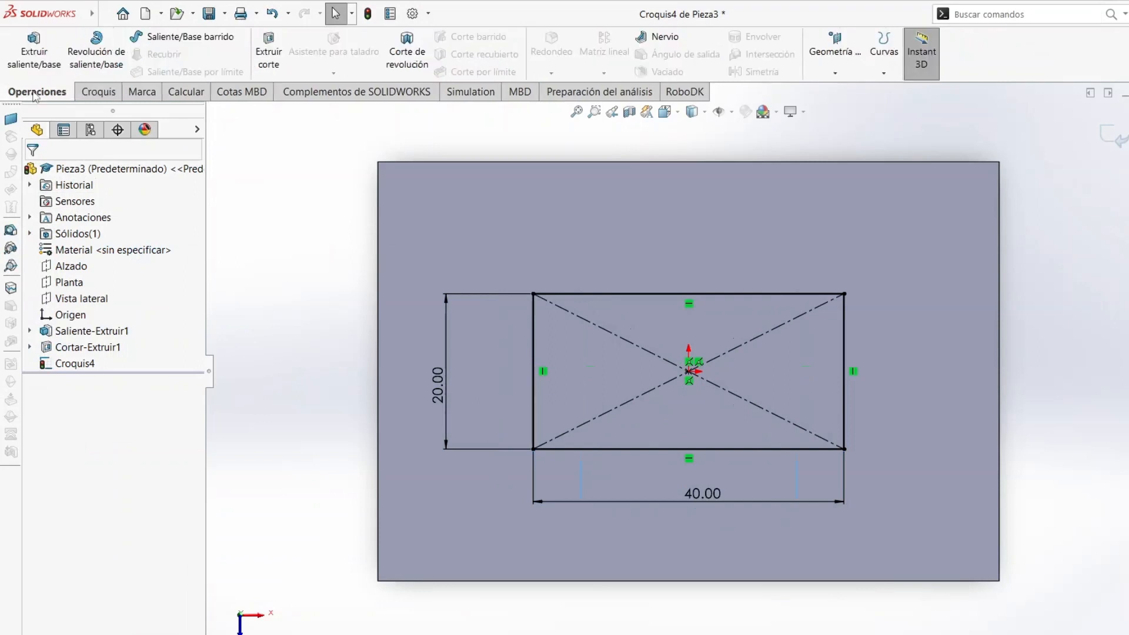
{"action": "left_click", "coordinate": [110, 94]}
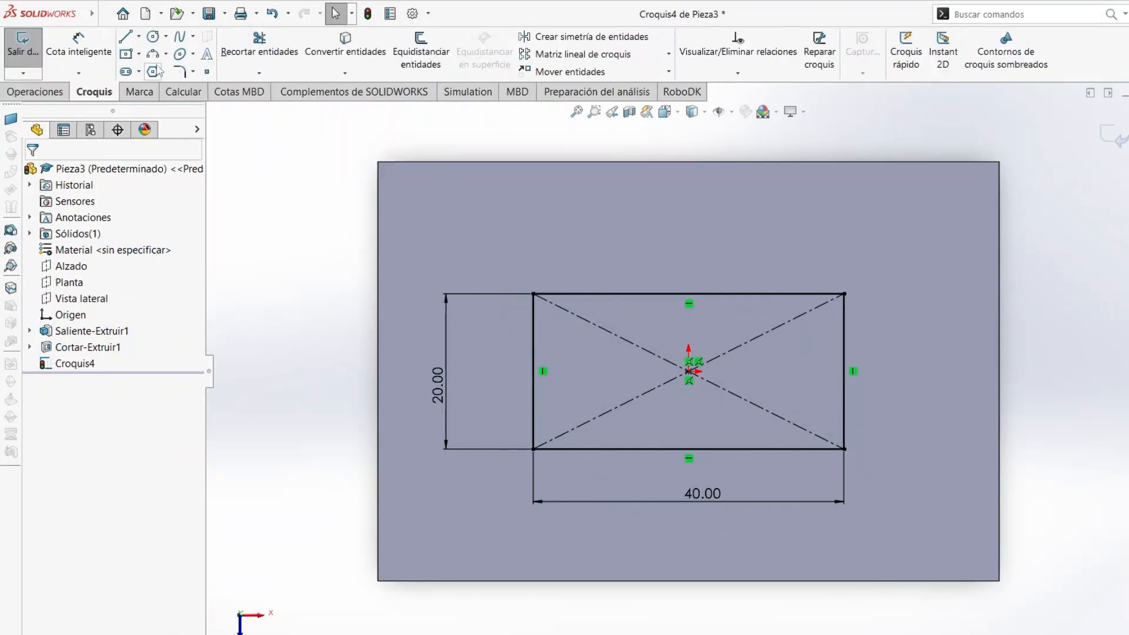
{"action": "left_click", "coordinate": [26, 94]}
{"action": "left_click", "coordinate": [47, 65]}
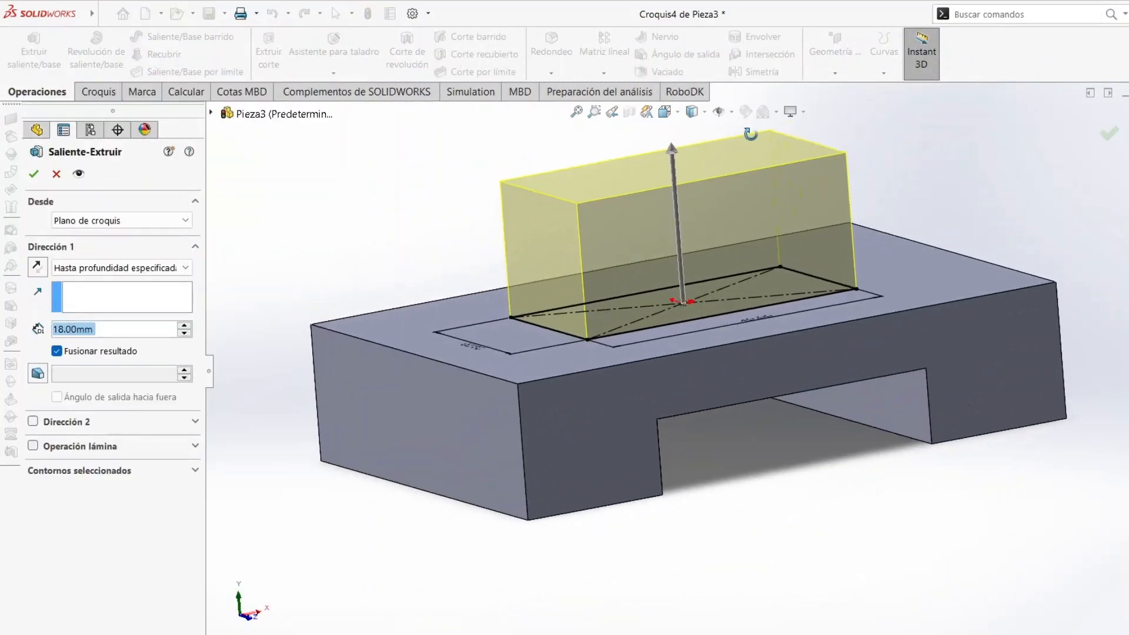
{"action": "mouse_move", "coordinate": [751, 134]}
{"action": "middle_mouse_down"}
{"action": "mouse_move", "coordinate": [716, 108]}
{"action": "mouse_move", "coordinate": [721, 182]}
{"action": "mouse_move", "coordinate": [731, 163]}
{"action": "middle_mouse_up"}
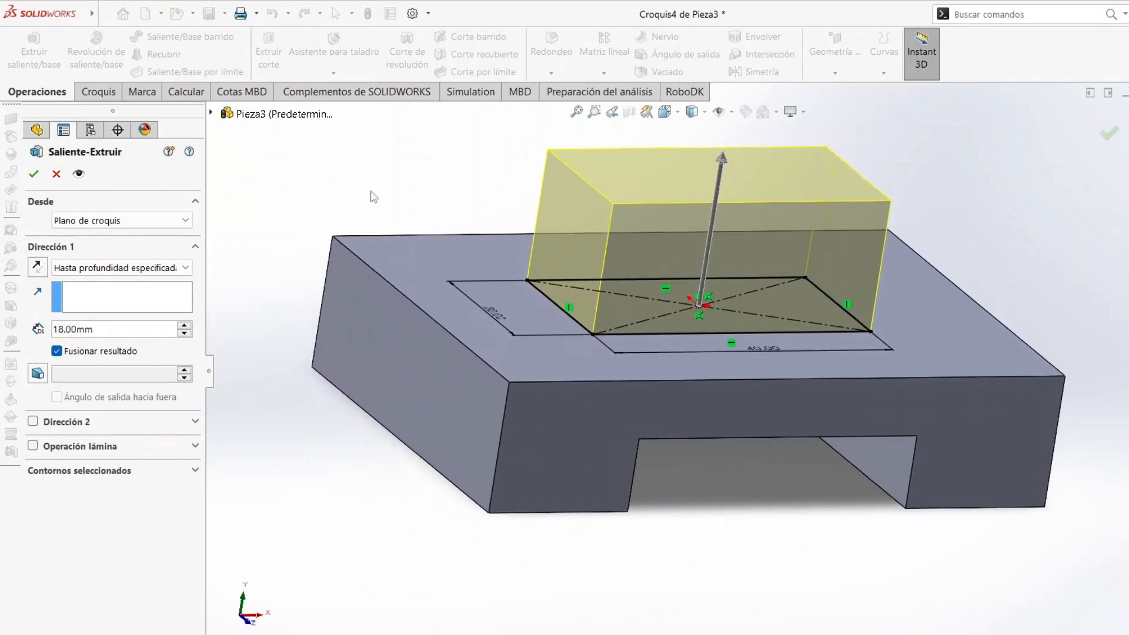
{"action": "double_click", "coordinate": [85, 330]}
{"action": "key", "text": "BackSpace"}
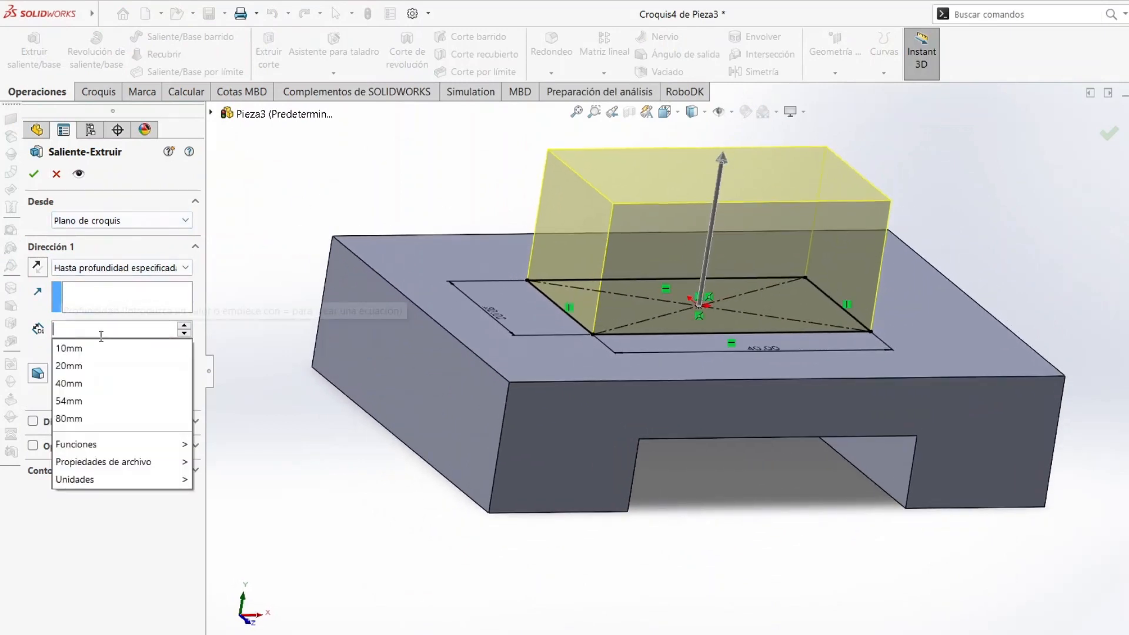
{"action": "type", "text": "30"}
{"action": "key", "text": "Return"}
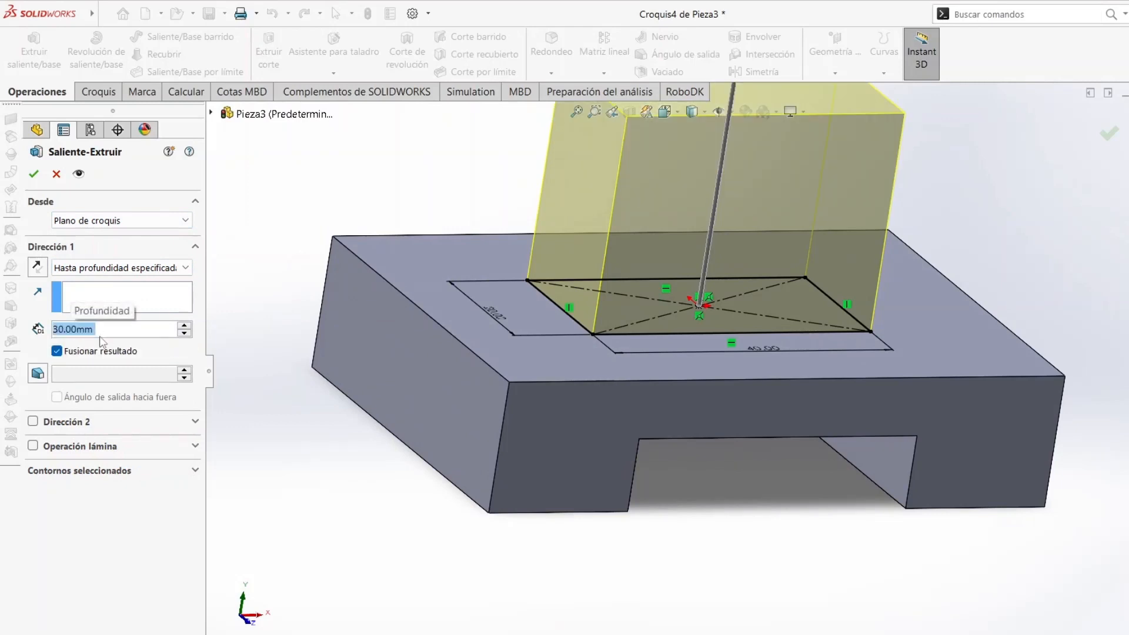
{"action": "scroll", "coordinate": [708, 270], "scroll_direction": "up", "scroll_amount": 2}
{"action": "middle_click_drag", "start_coordinate": [679, 246], "coordinate": [428, 279]}
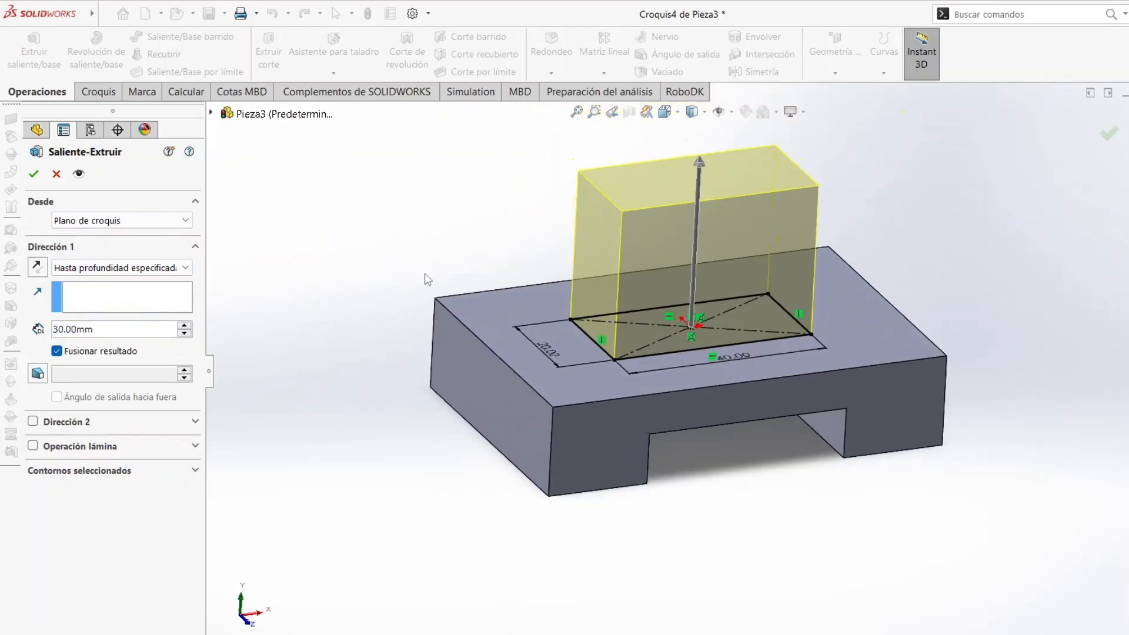
{"action": "left_click", "coordinate": [34, 175]}
Step: Sketch a 20 mm radius circle on the upper block's front face, centered on the top edge's midpoint and reaching the corner
{"action": "right_click", "coordinate": [680, 266]}
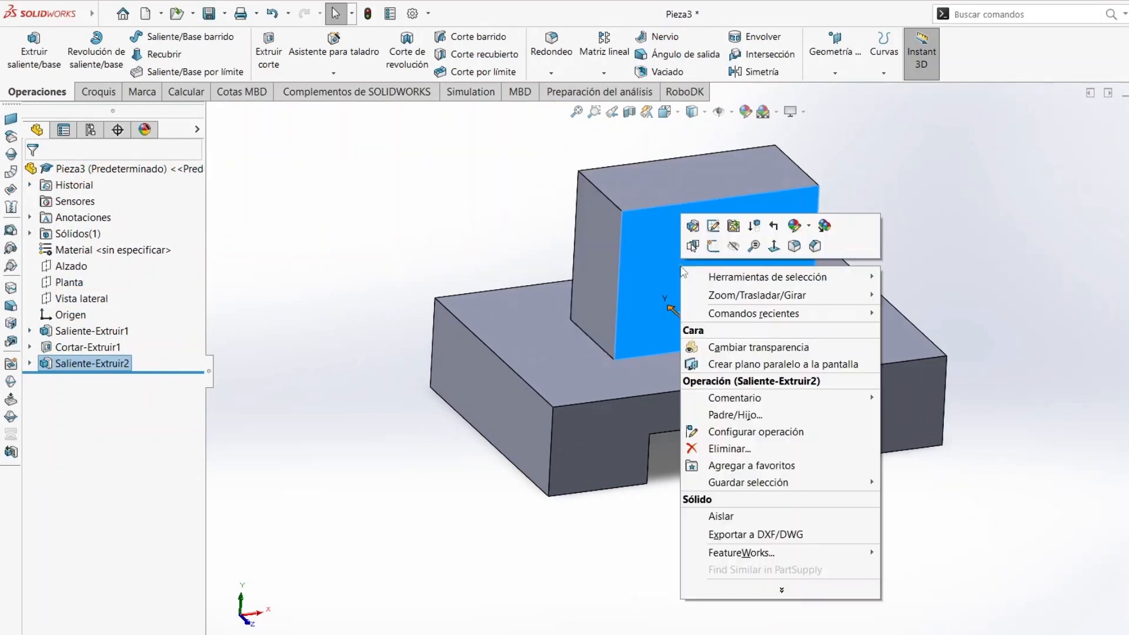
{"action": "left_click", "coordinate": [793, 245]}
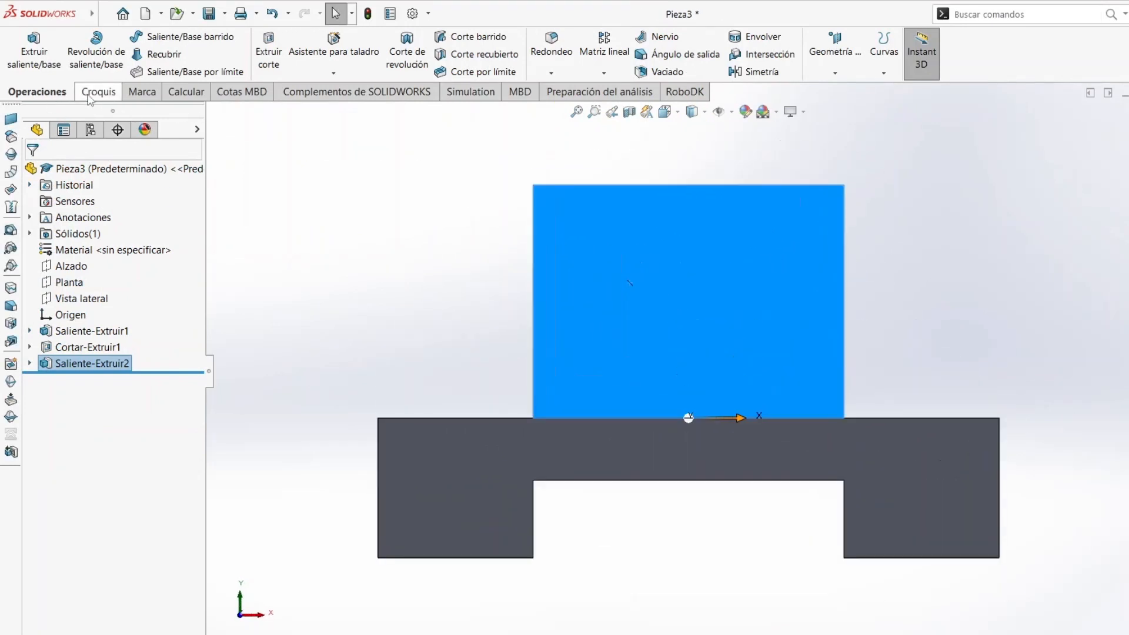
{"action": "left_click", "coordinate": [96, 91]}
{"action": "left_click", "coordinate": [163, 37]}
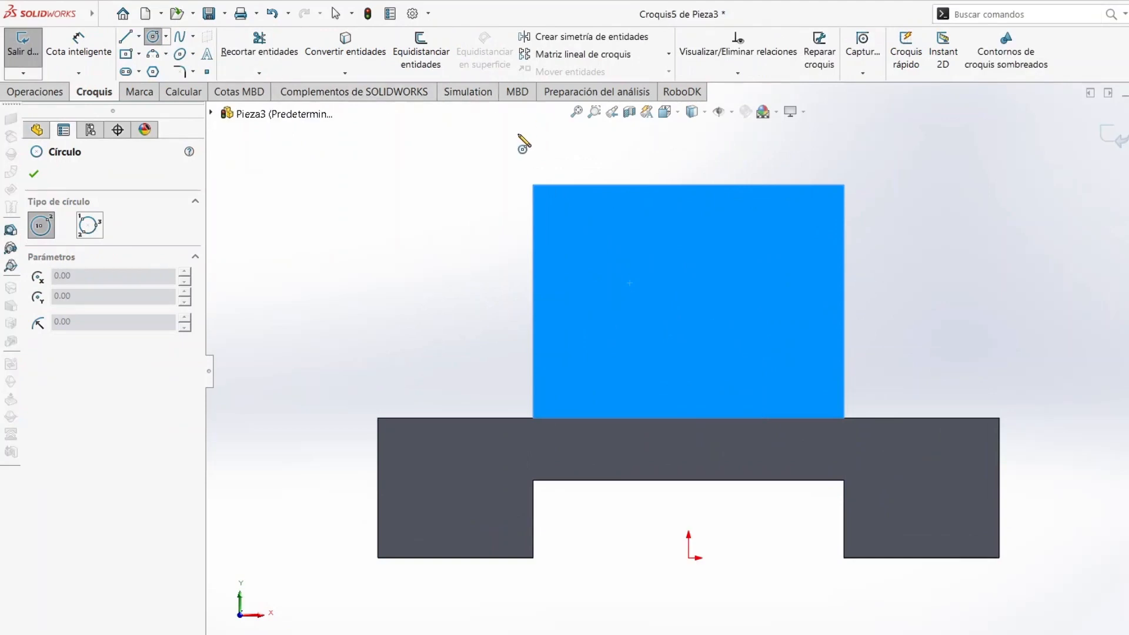
{"action": "left_click", "coordinate": [688, 185]}
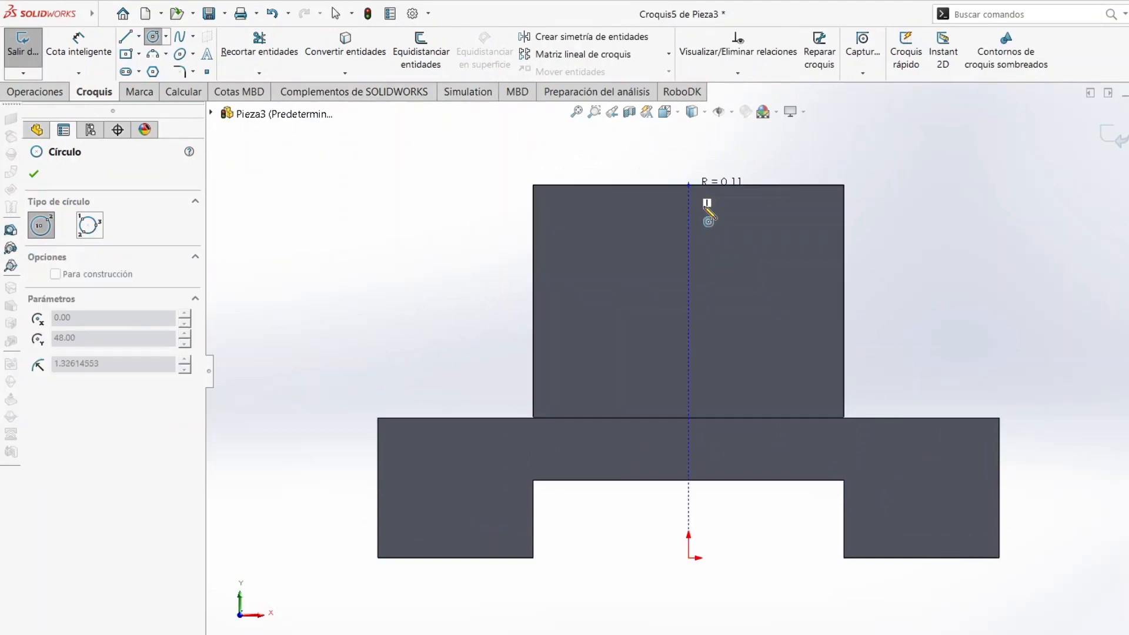
{"action": "left_click", "coordinate": [844, 185]}
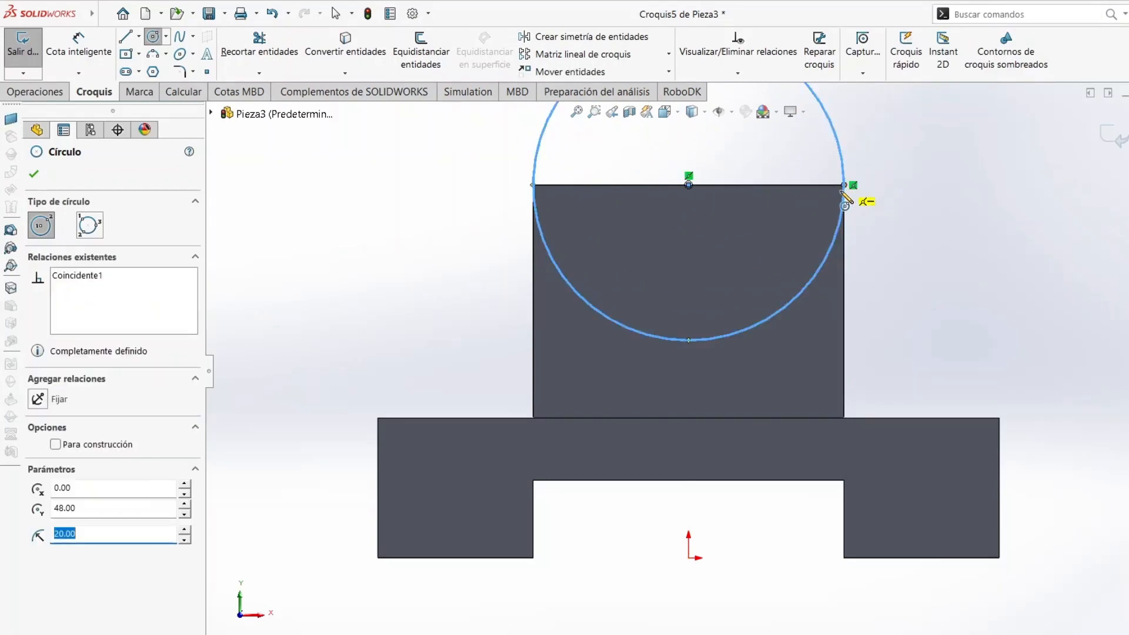
Step: Close the semicircle with lines along the block's top edge, from the midpoint to the left corner and across to the right corner
{"action": "left_click", "coordinate": [125, 36]}
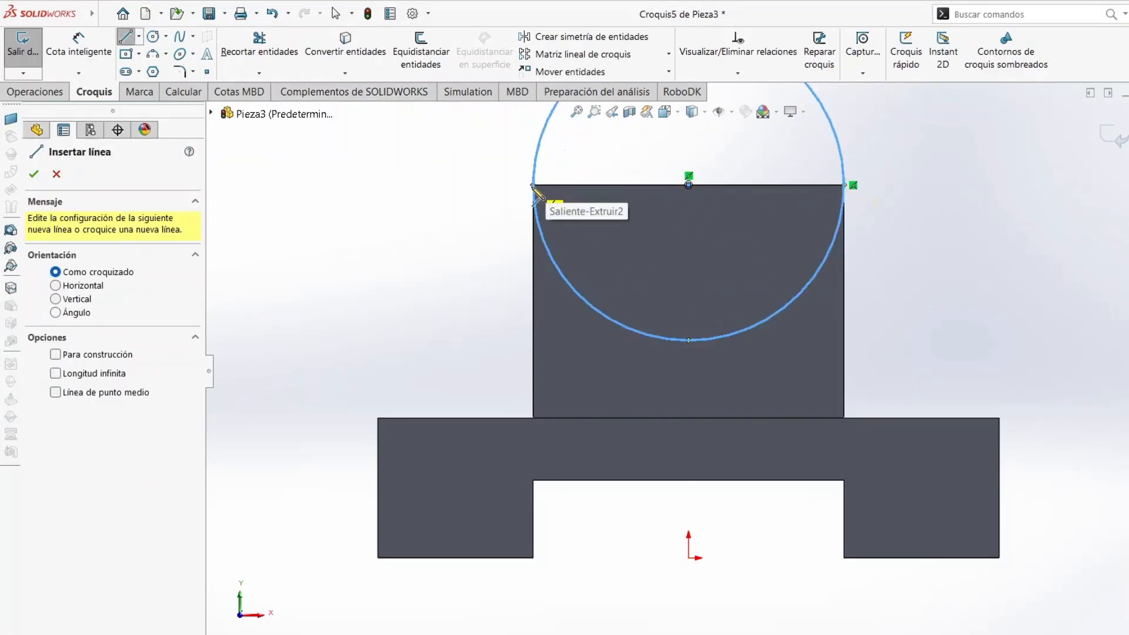
{"action": "left_click", "coordinate": [689, 185]}
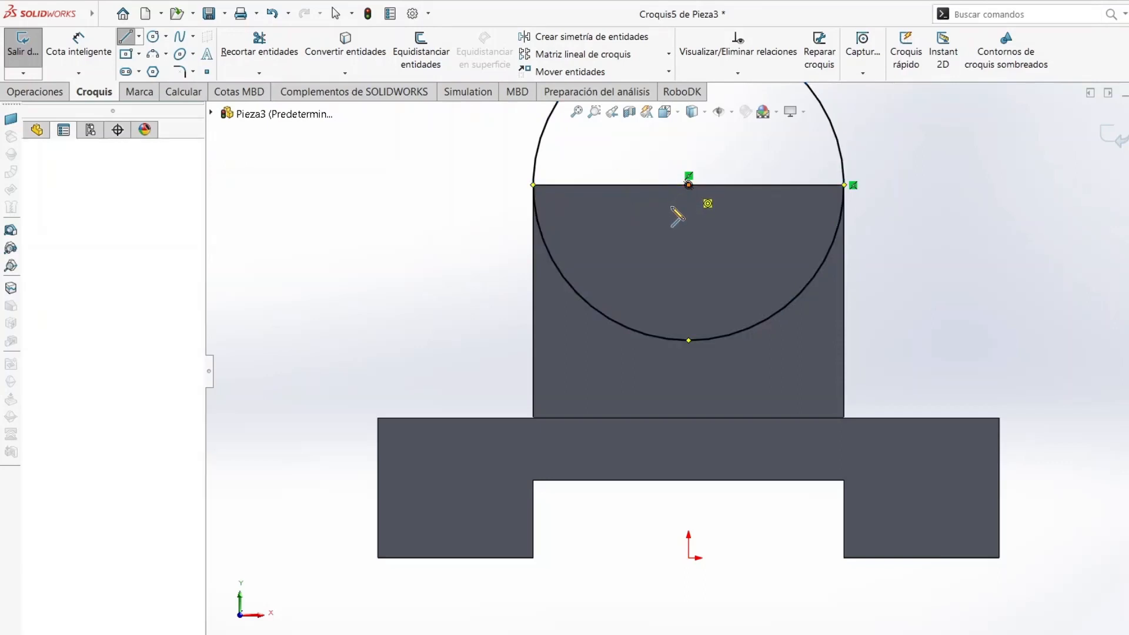
{"action": "left_click", "coordinate": [533, 185]}
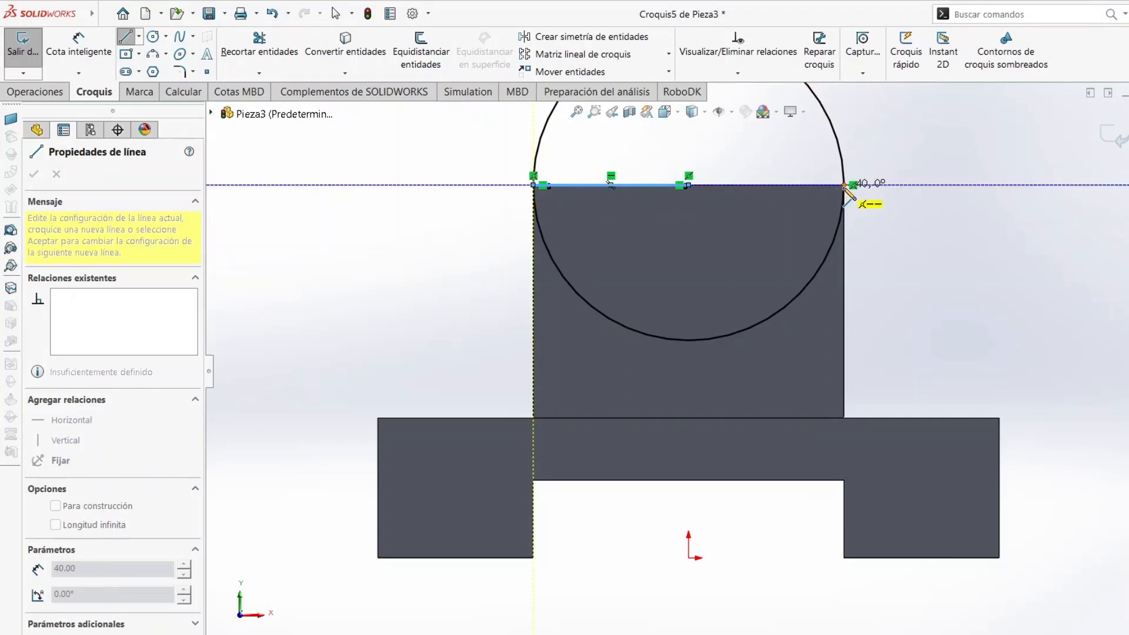
{"action": "left_click", "coordinate": [845, 185]}
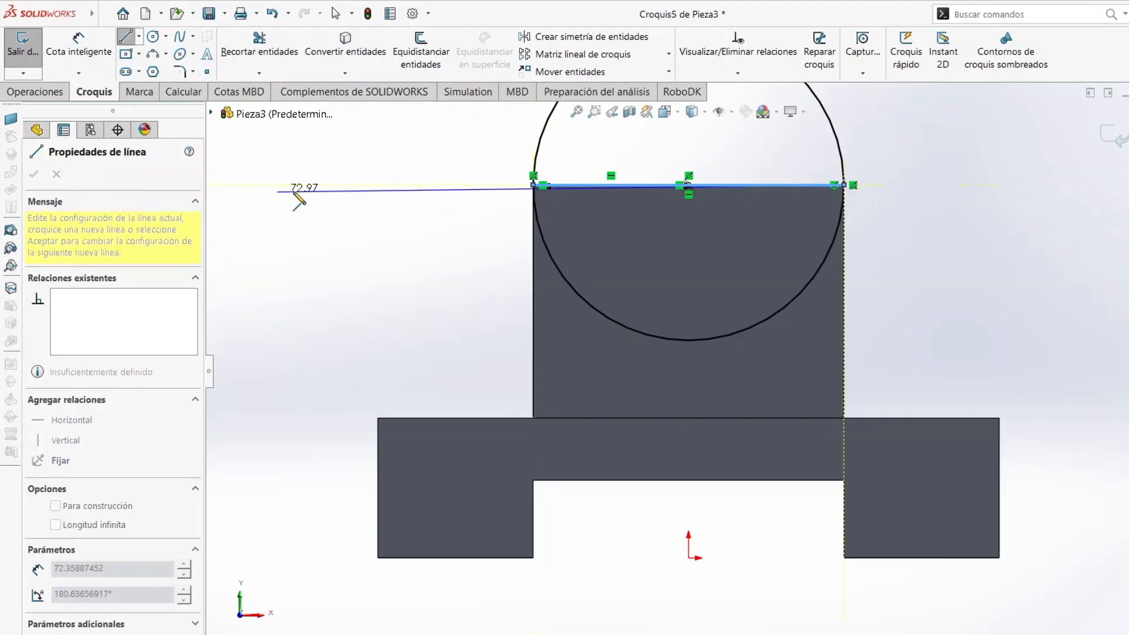
{"action": "left_click", "coordinate": [320, 201]}
{"action": "key", "text": "Escape"}
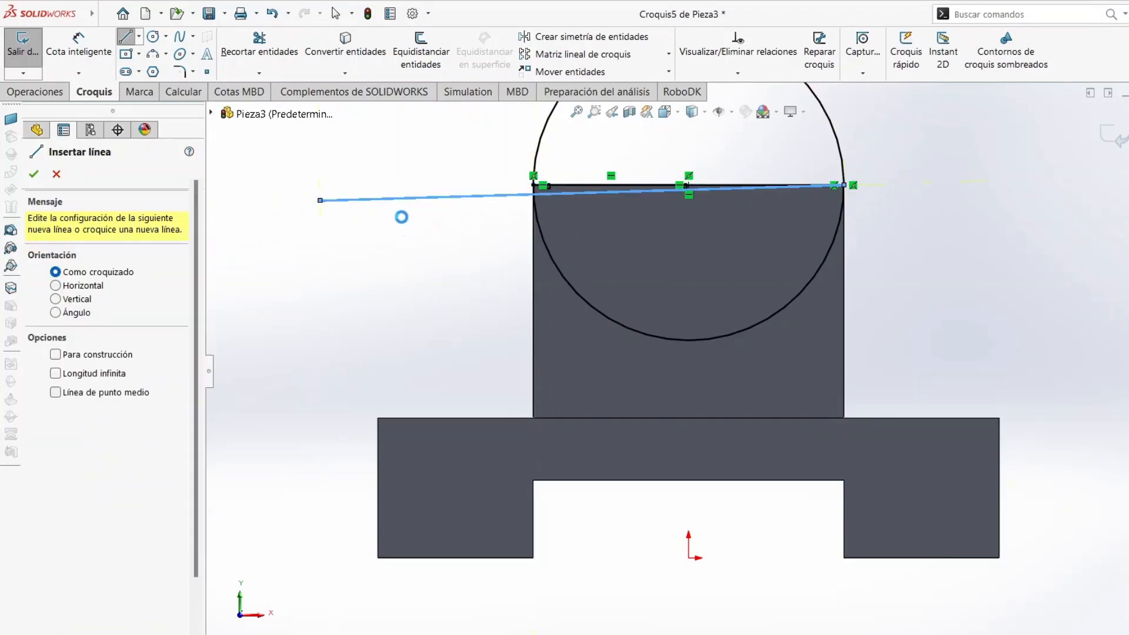
{"action": "key", "text": "ctrl+z"}
{"action": "key", "text": "Escape"}
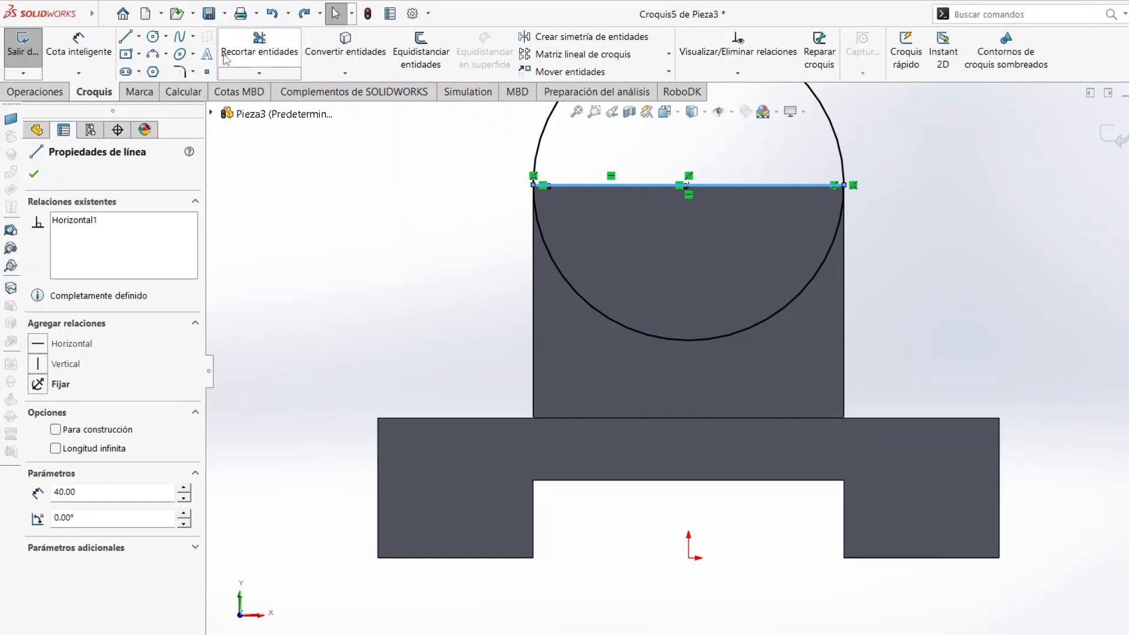
Step: Trim away the circle's lower half, below the block's top edge
{"action": "left_click", "coordinate": [260, 45]}
{"action": "left_click_drag", "start_coordinate": [639, 337], "coordinate": [653, 316]}
{"action": "middle_click_drag", "start_coordinate": [653, 316], "coordinate": [573, 274]}
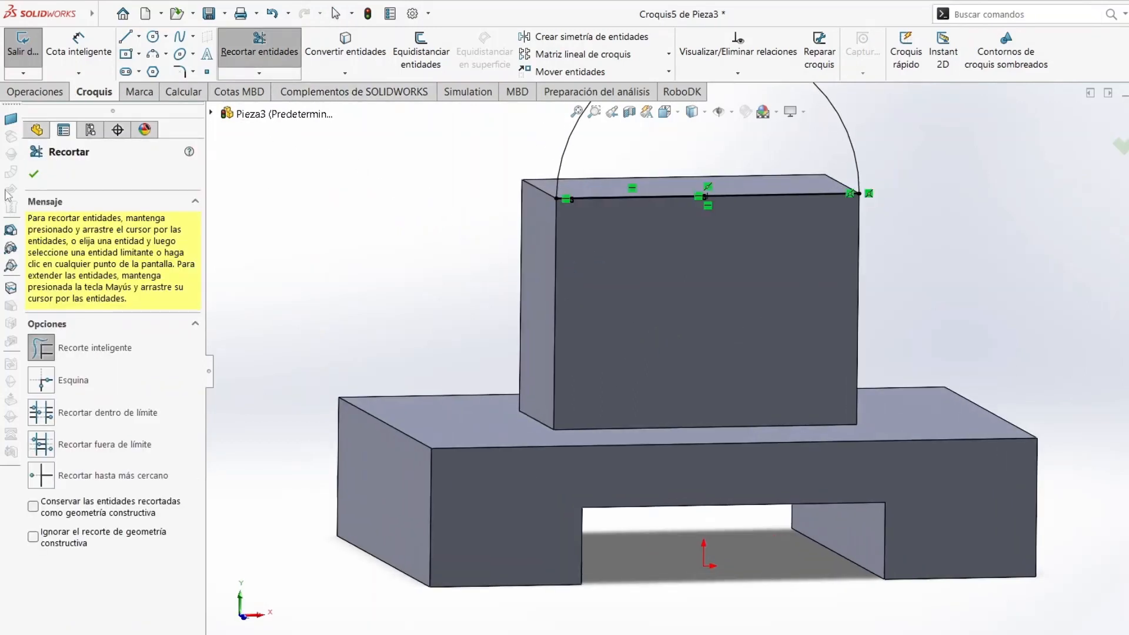
{"action": "left_click", "coordinate": [33, 174]}
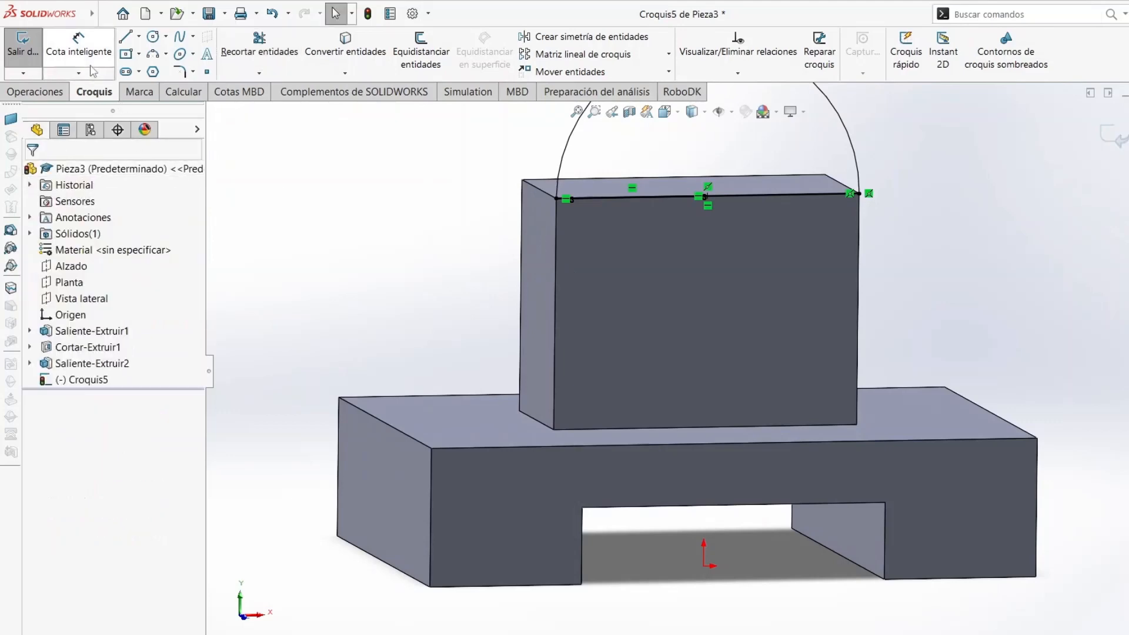
Step: Start a boss extrusion of the sketch with the semicircular region above the block as the selected contour
{"action": "left_click", "coordinate": [26, 91]}
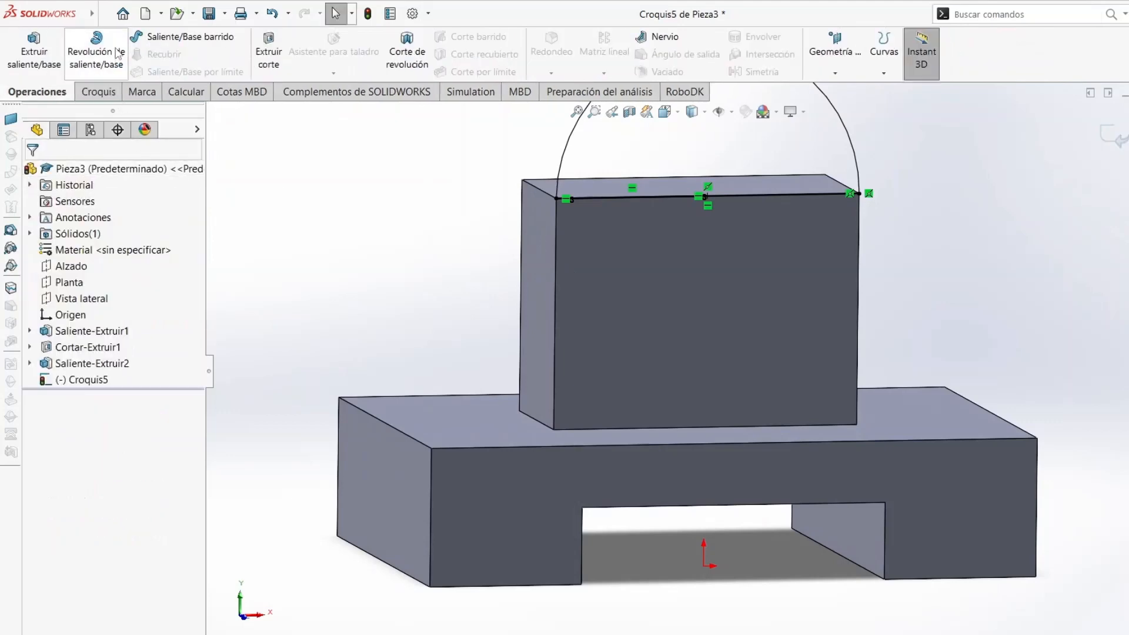
{"action": "left_click", "coordinate": [34, 53]}
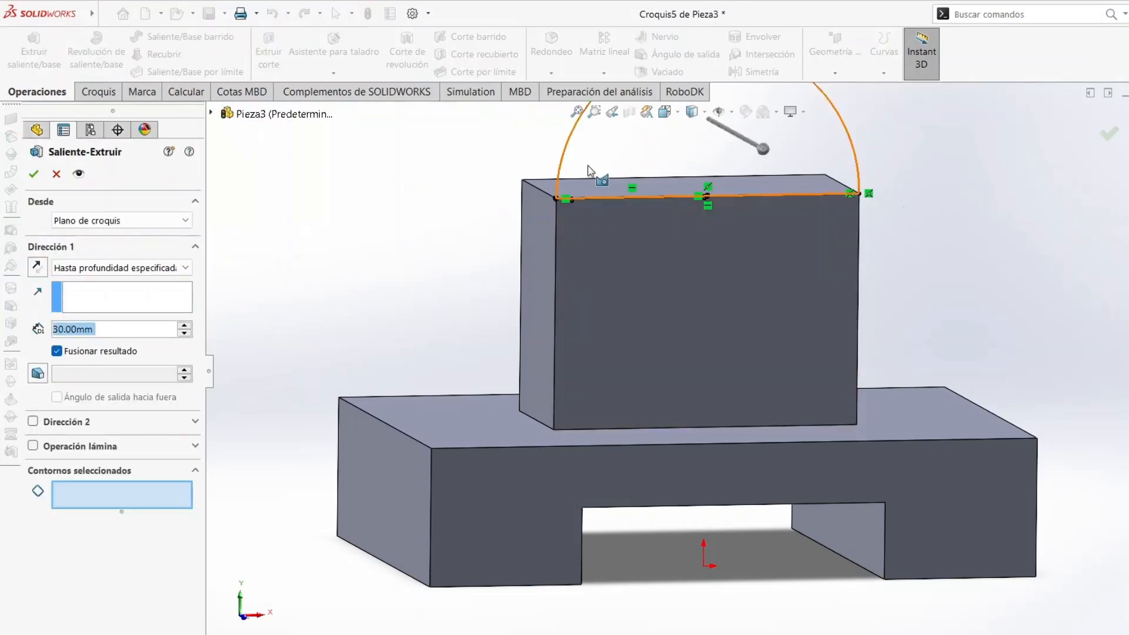
{"action": "left_click", "coordinate": [616, 162]}
{"action": "scroll", "coordinate": [655, 277], "scroll_direction": "down", "scroll_amount": 2}
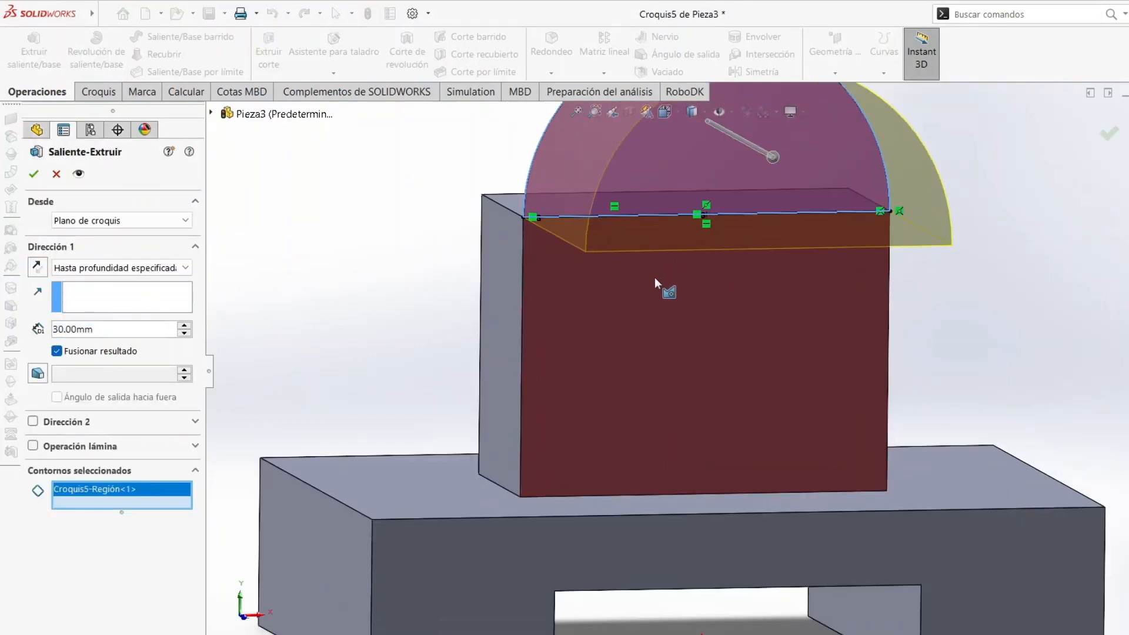
{"action": "scroll", "coordinate": [822, 154], "scroll_direction": "down", "scroll_amount": 2}
{"action": "scroll", "coordinate": [759, 435], "scroll_direction": "down", "scroll_amount": 4}
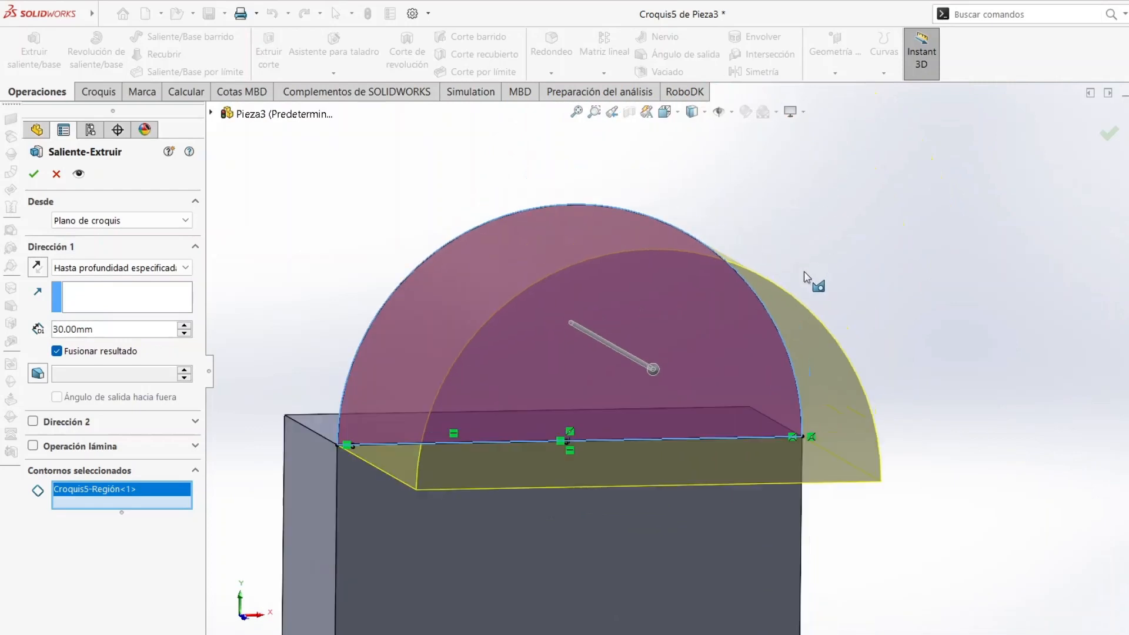
{"action": "scroll", "coordinate": [743, 433], "scroll_direction": "up", "scroll_amount": 8}
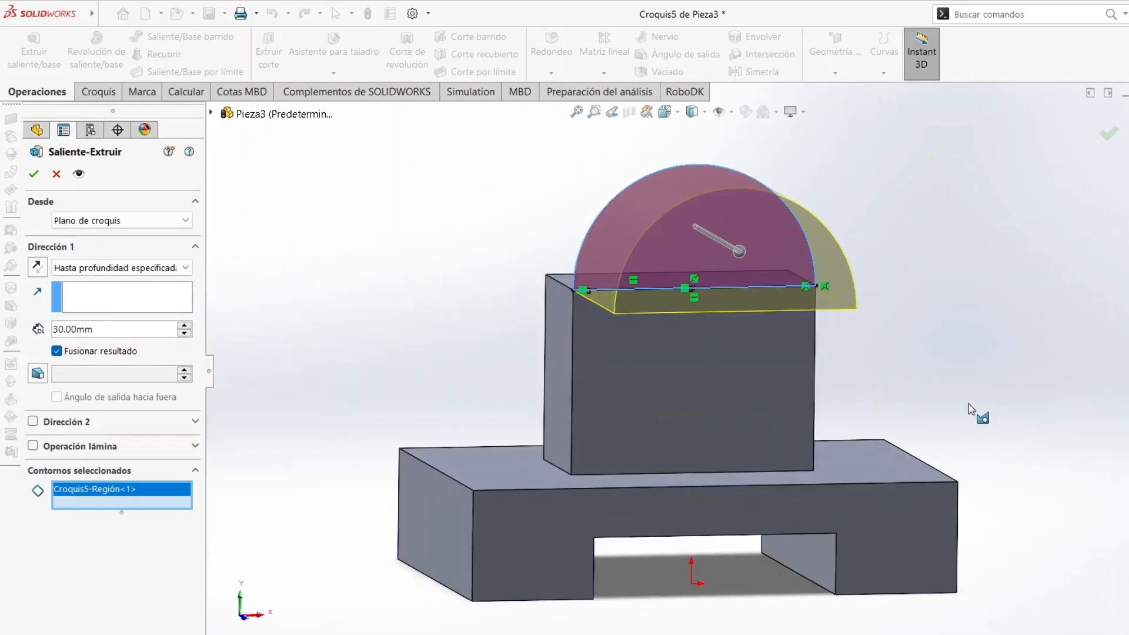
{"action": "middle_click_drag", "start_coordinate": [818, 410], "coordinate": [826, 400]}
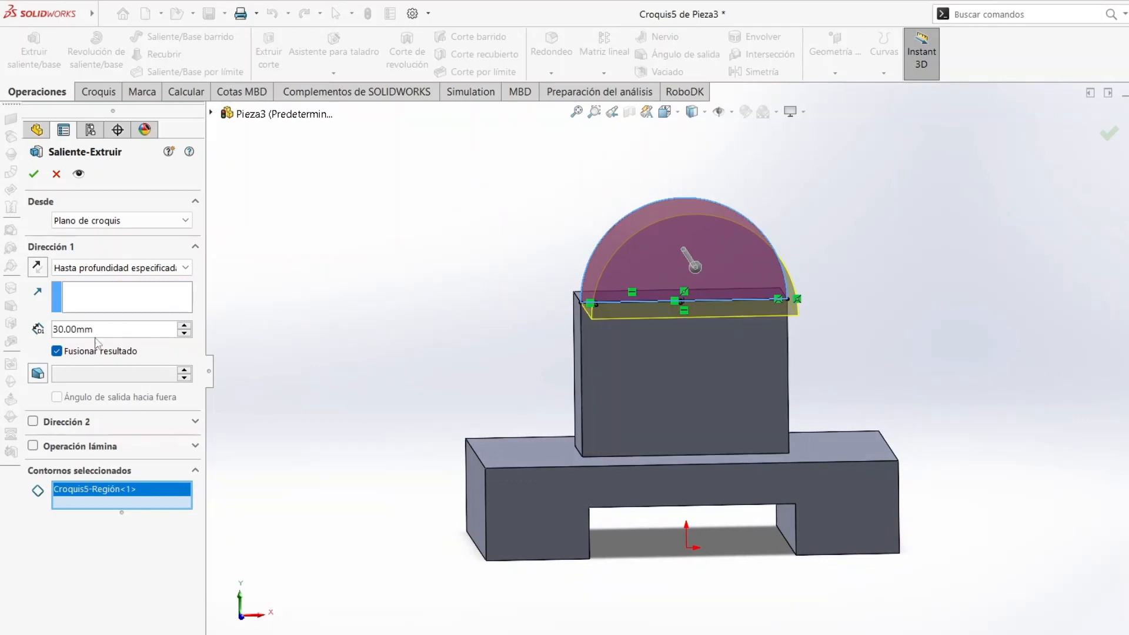
Step: Reverse the semicircle's extrusion toward the block's rear, set its depth to 20 mm and complete the merged feature
{"action": "left_click", "coordinate": [37, 269]}
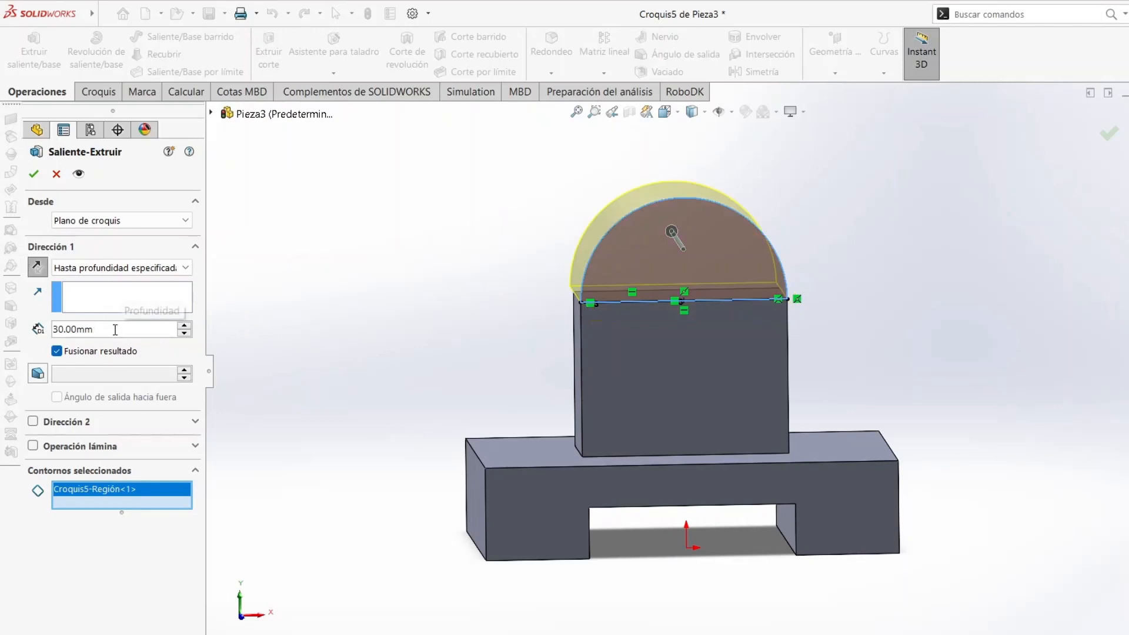
{"action": "key", "text": "BackSpace"}
{"action": "key", "text": "BackSpace"}
{"action": "key", "text": "BackSpace"}
{"action": "key", "text": "BackSpace"}
{"action": "key", "text": "BackSpace"}
{"action": "key", "text": "BackSpace"}
{"action": "key", "text": "BackSpace"}
{"action": "type", "text": "20"}
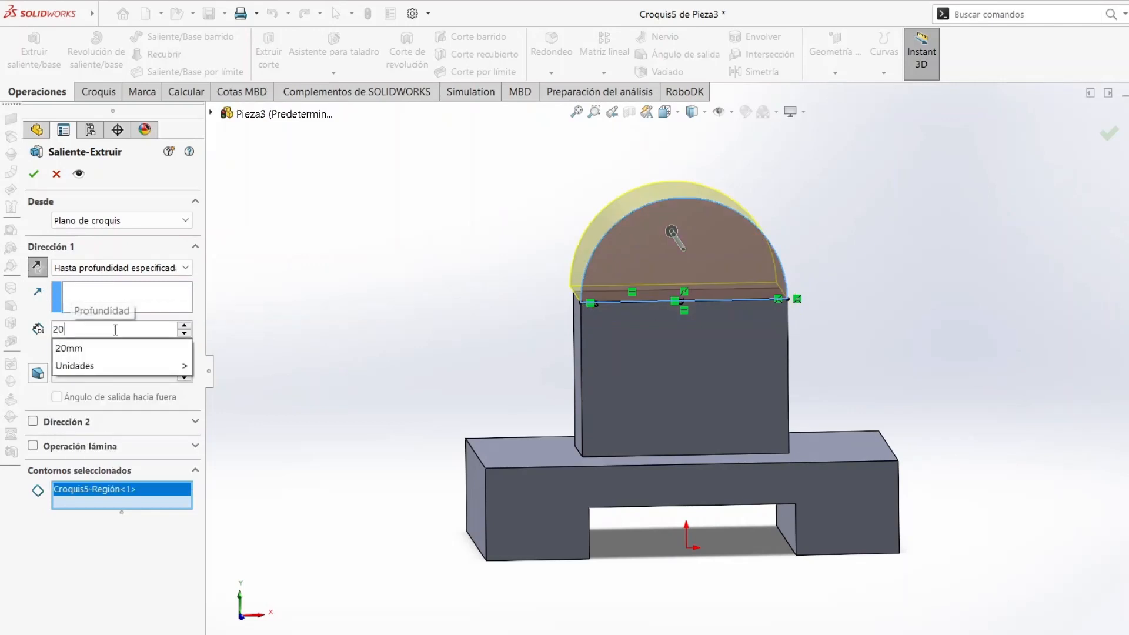
{"action": "key", "text": "Return"}
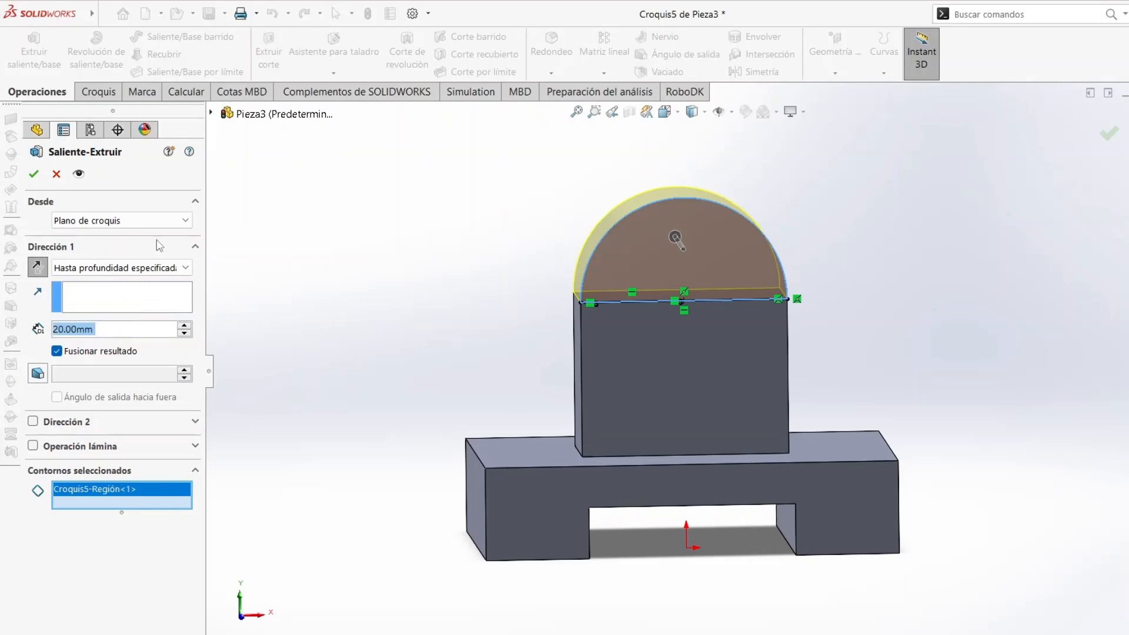
{"action": "left_click", "coordinate": [34, 177]}
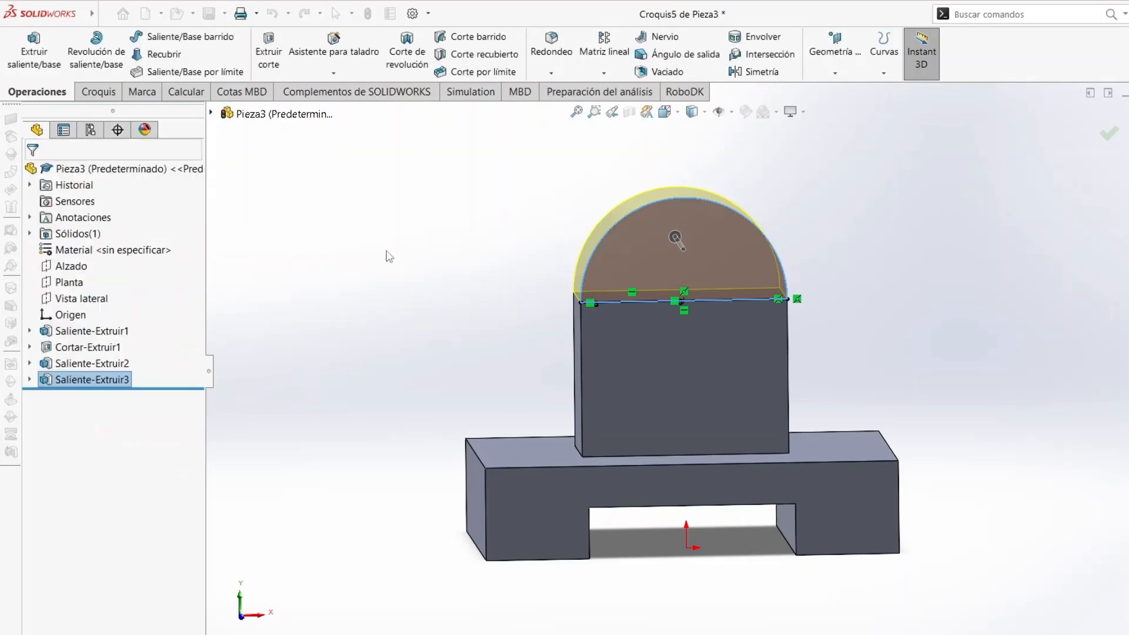
Step: Sketch a circle of about 10.7 mm radius on the upright's front face, concentric with its rounded top
{"action": "left_click", "coordinate": [654, 344]}
{"action": "right_click", "coordinate": [654, 344]}
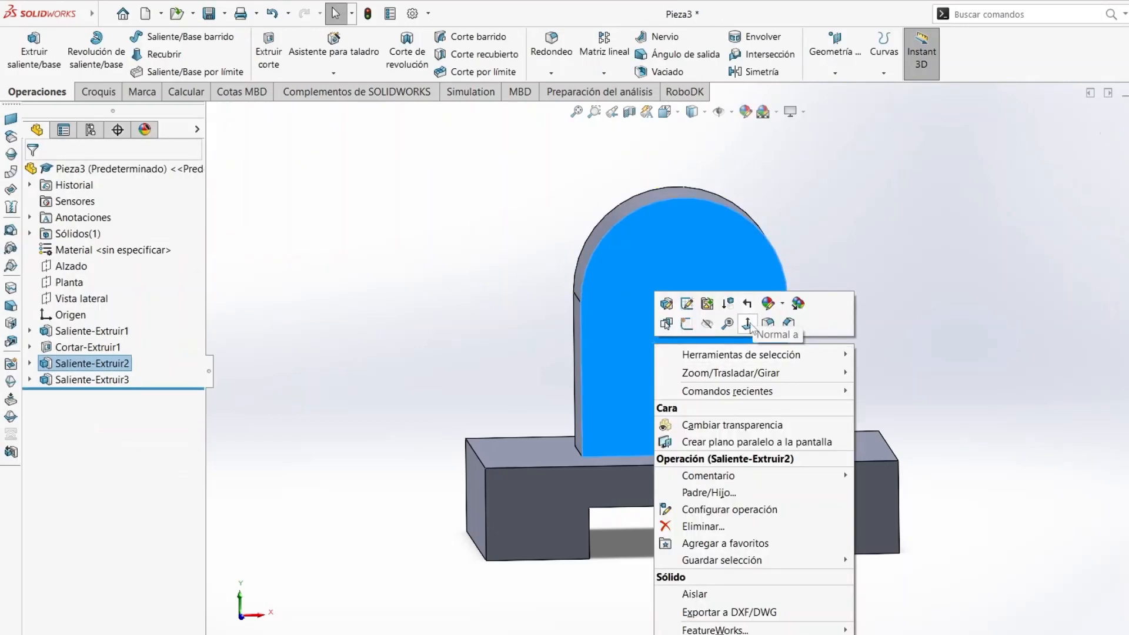
{"action": "left_click", "coordinate": [750, 323]}
{"action": "left_click", "coordinate": [99, 92]}
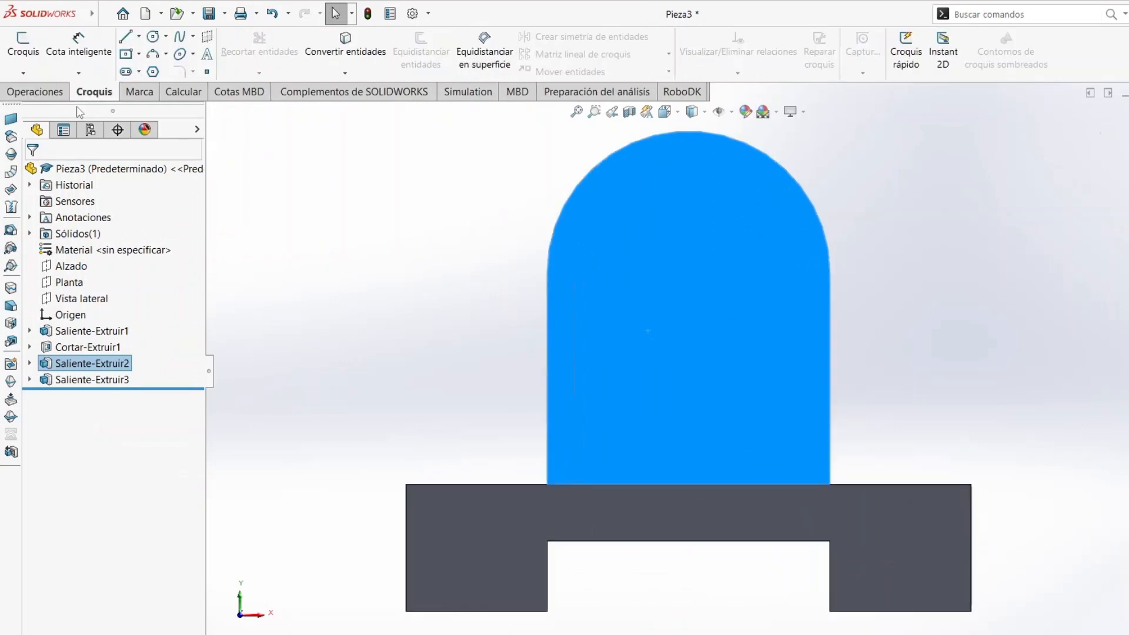
{"action": "left_click", "coordinate": [56, 94]}
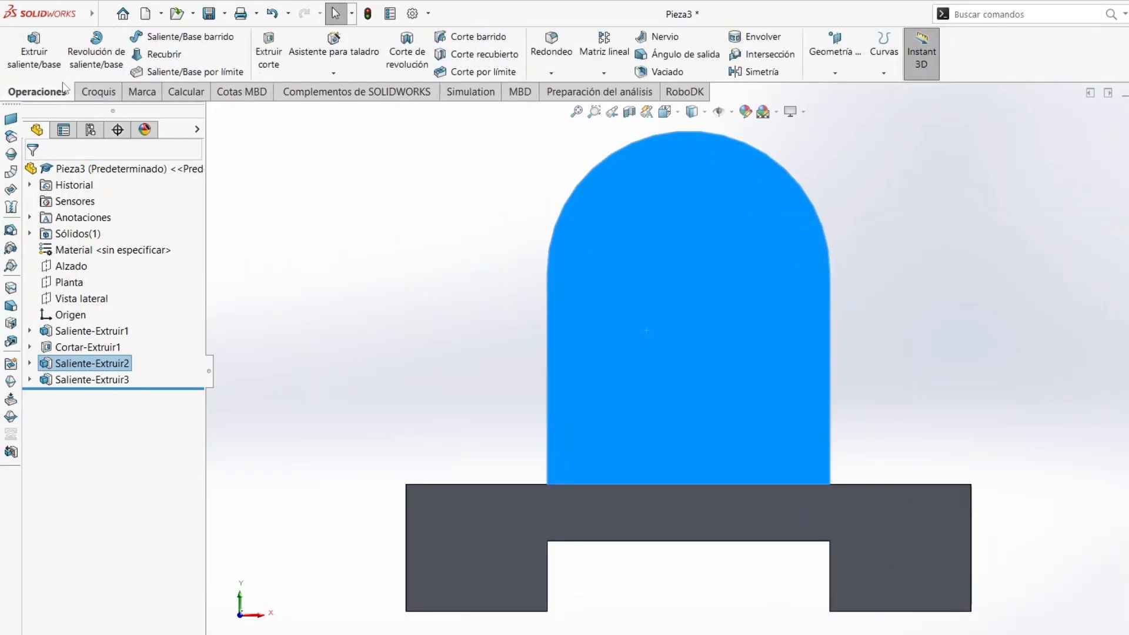
{"action": "left_click", "coordinate": [93, 94]}
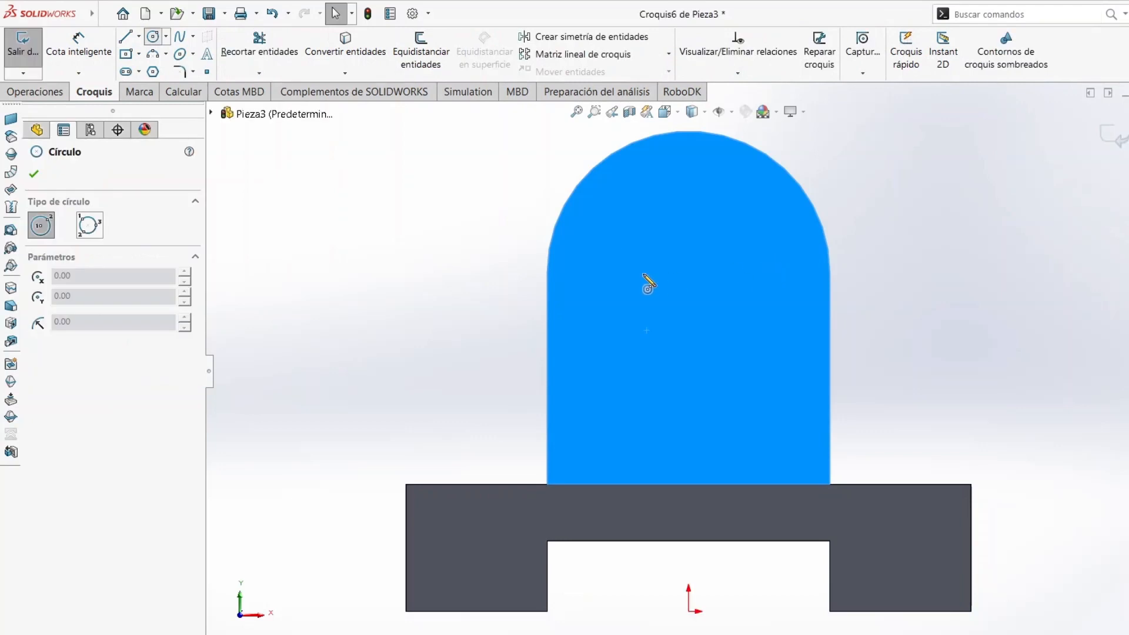
{"action": "left_click", "coordinate": [688, 273]}
{"action": "left_click", "coordinate": [741, 337]}
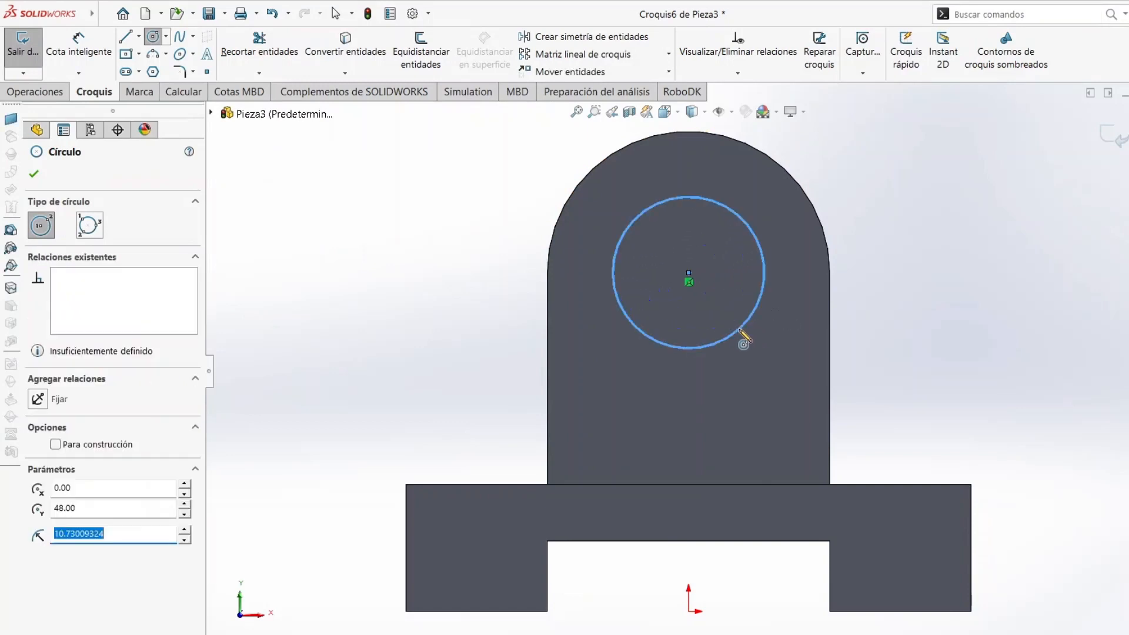
Step: Dimension the circle's diameter and set it to 20 mm
{"action": "left_click", "coordinate": [75, 46]}
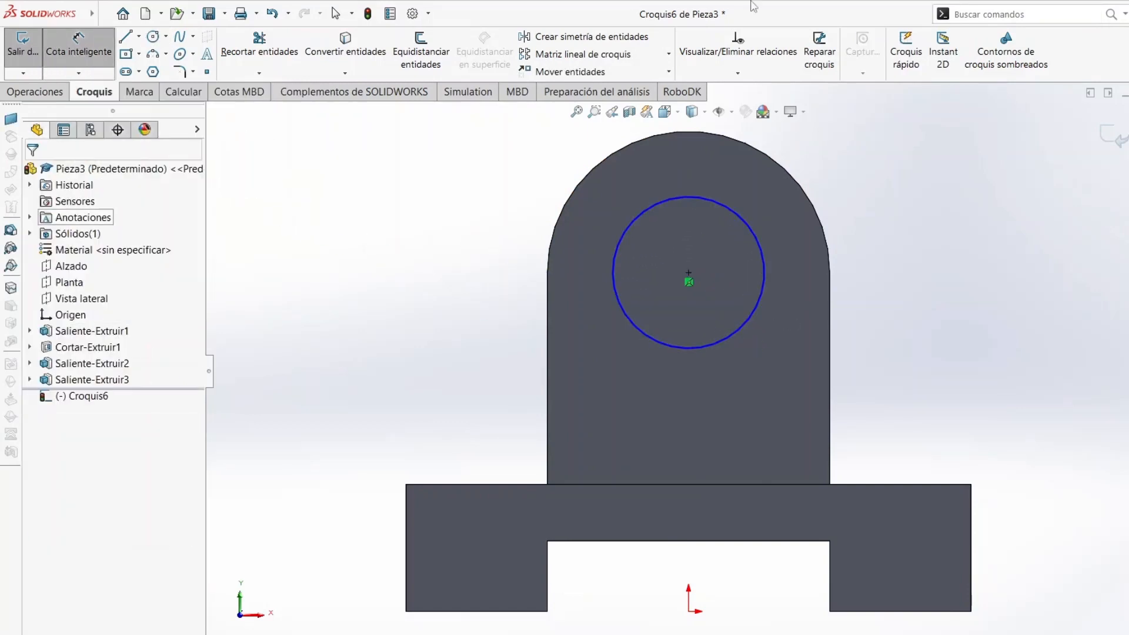
{"action": "left_click", "coordinate": [712, 346]}
{"action": "left_click", "coordinate": [691, 384]}
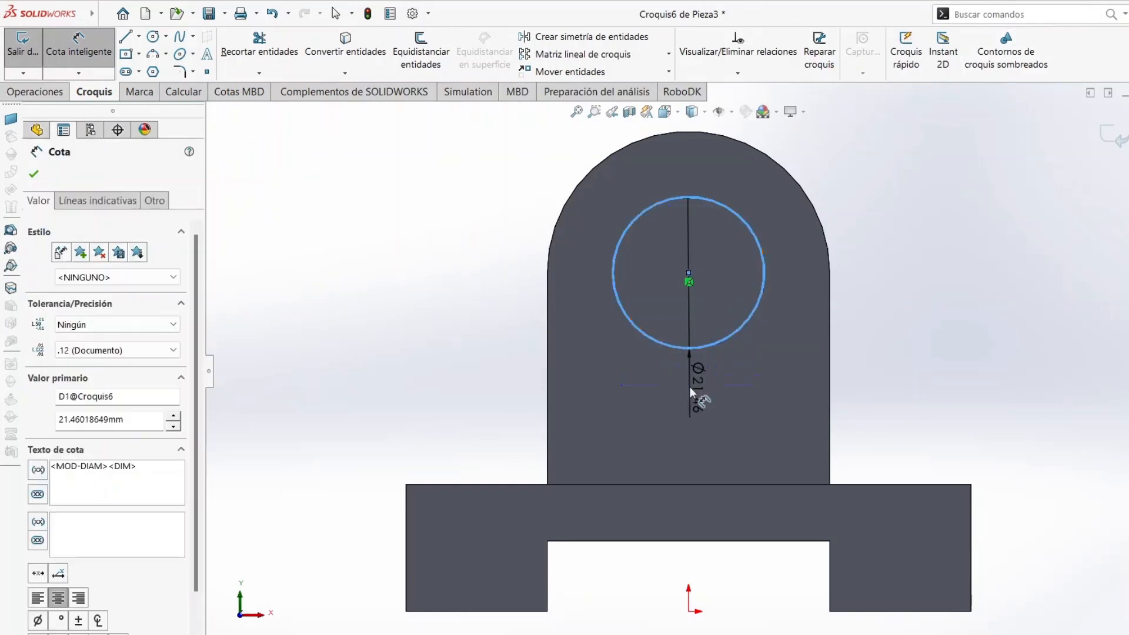
{"action": "type", "text": "20"}
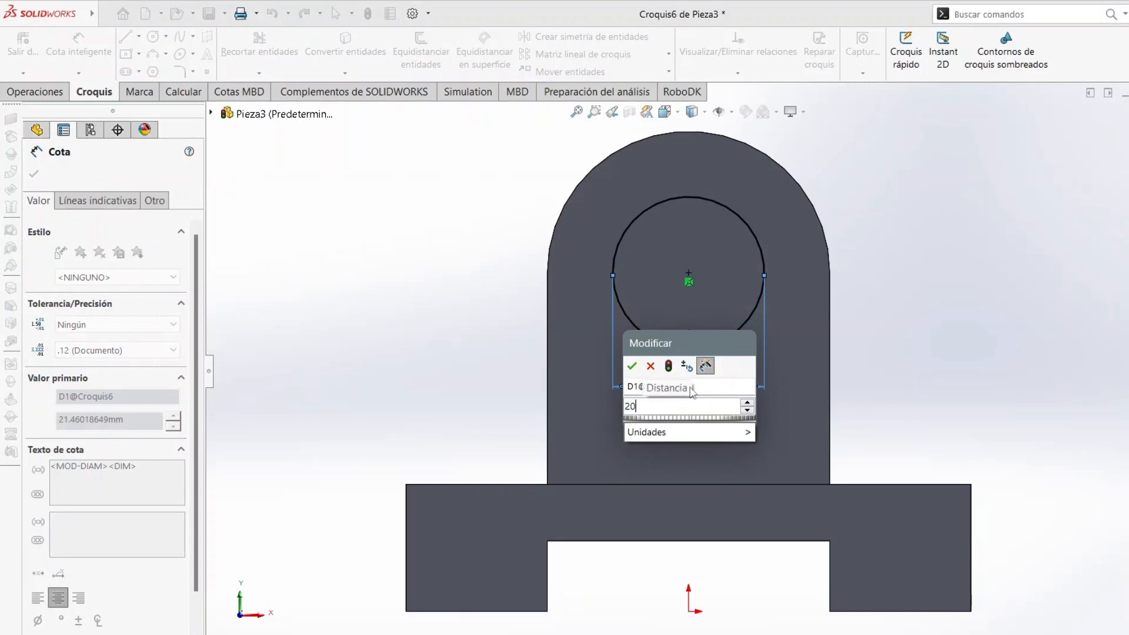
{"action": "key", "text": "Return"}
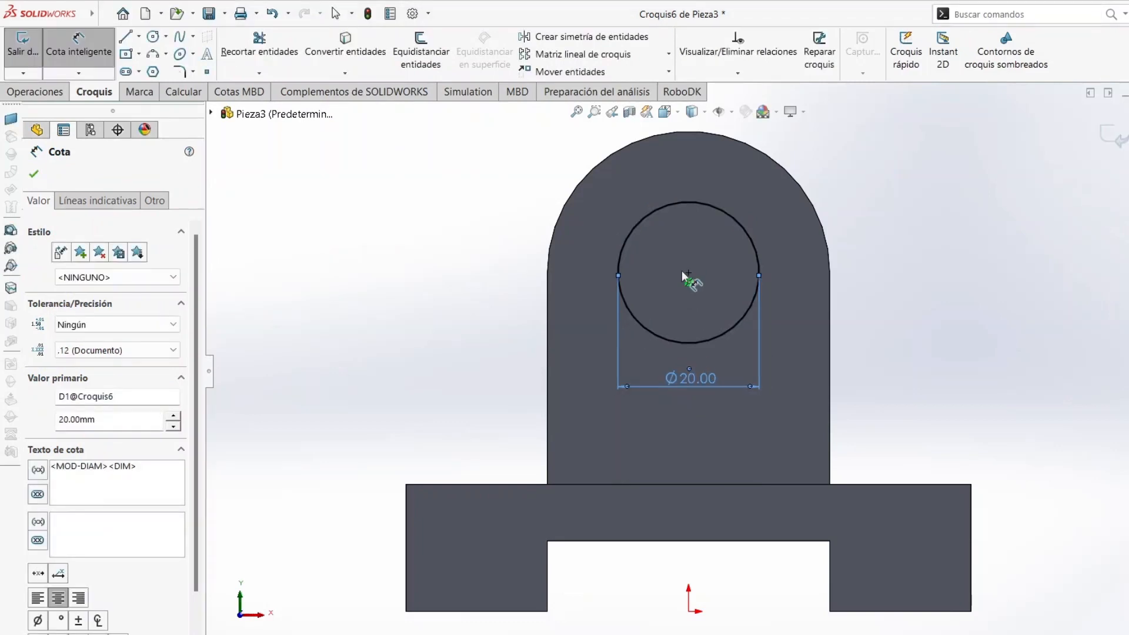
{"action": "left_click", "coordinate": [35, 172]}
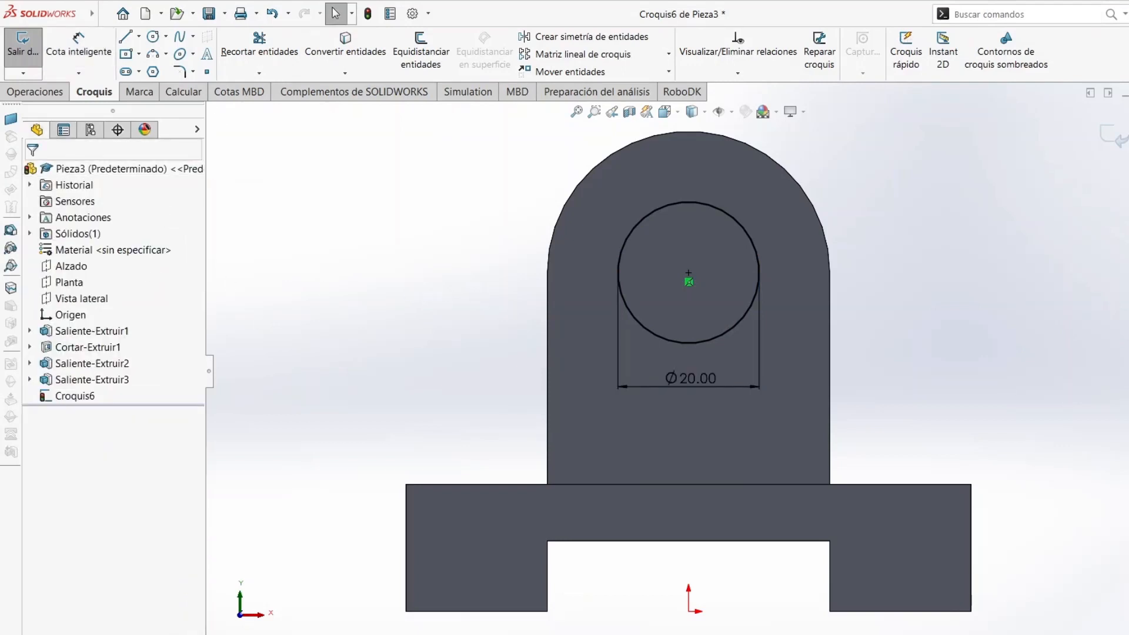
Step: Cut the 20 mm circle through all of the upright with an extruded cut from the sketch plane
{"action": "left_click", "coordinate": [53, 94]}
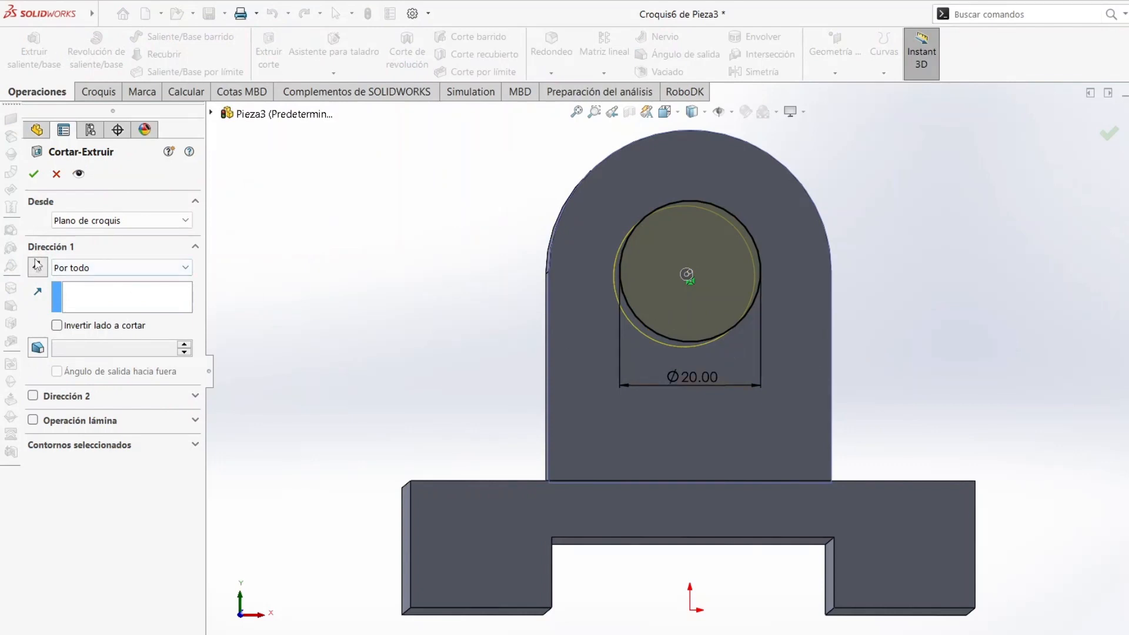
{"action": "left_click", "coordinate": [37, 264]}
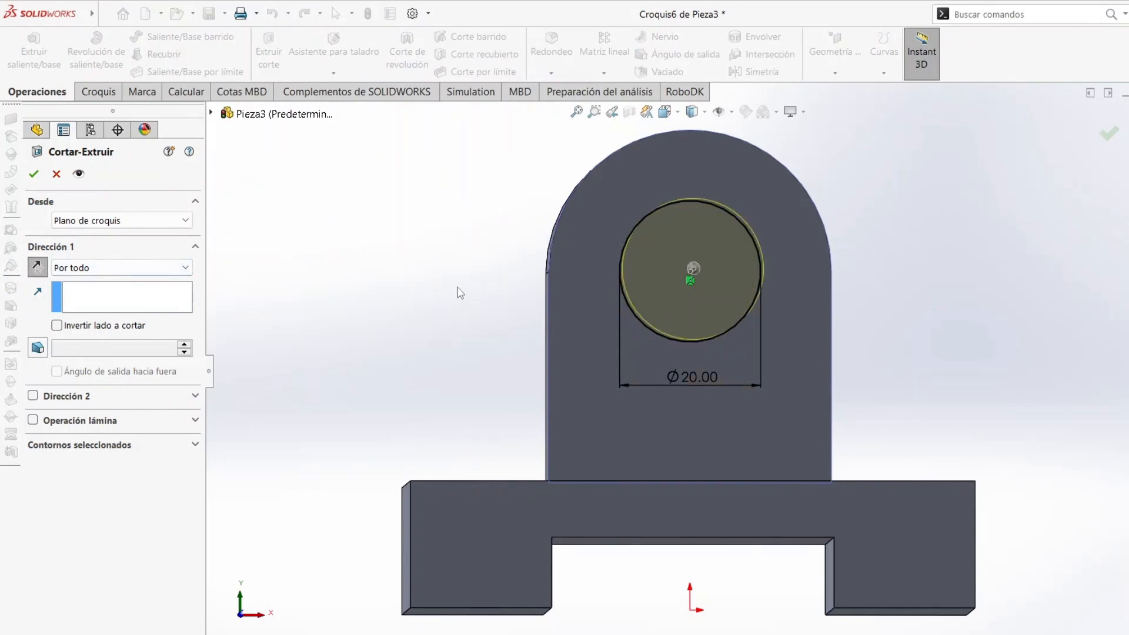
{"action": "scroll", "coordinate": [460, 292], "scroll_direction": "up", "scroll_amount": 1}
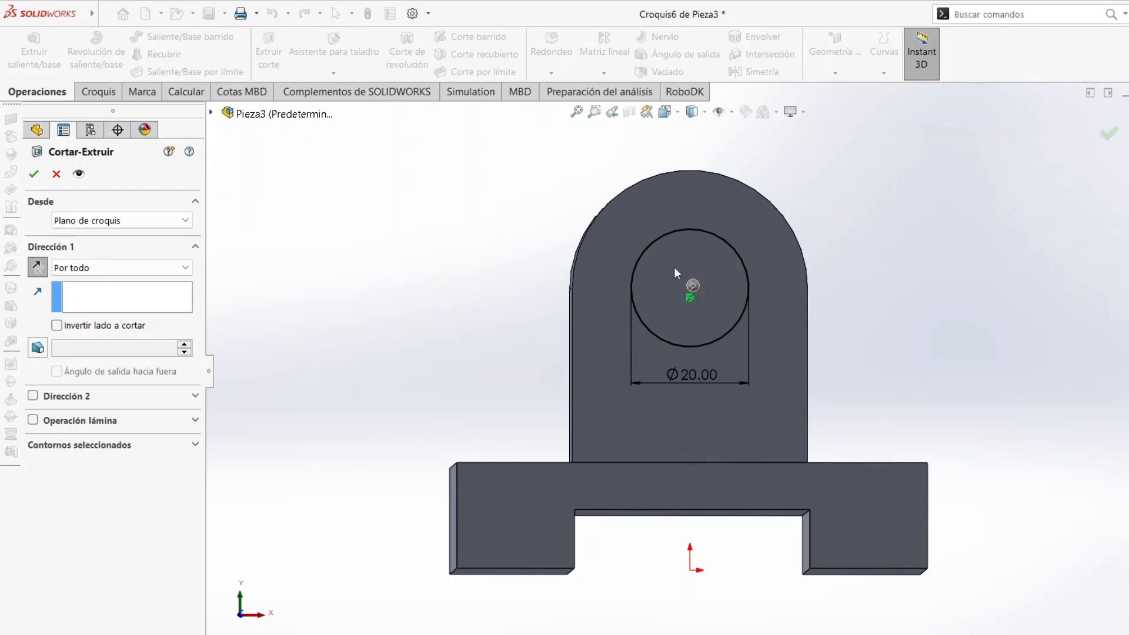
{"action": "left_click", "coordinate": [37, 266]}
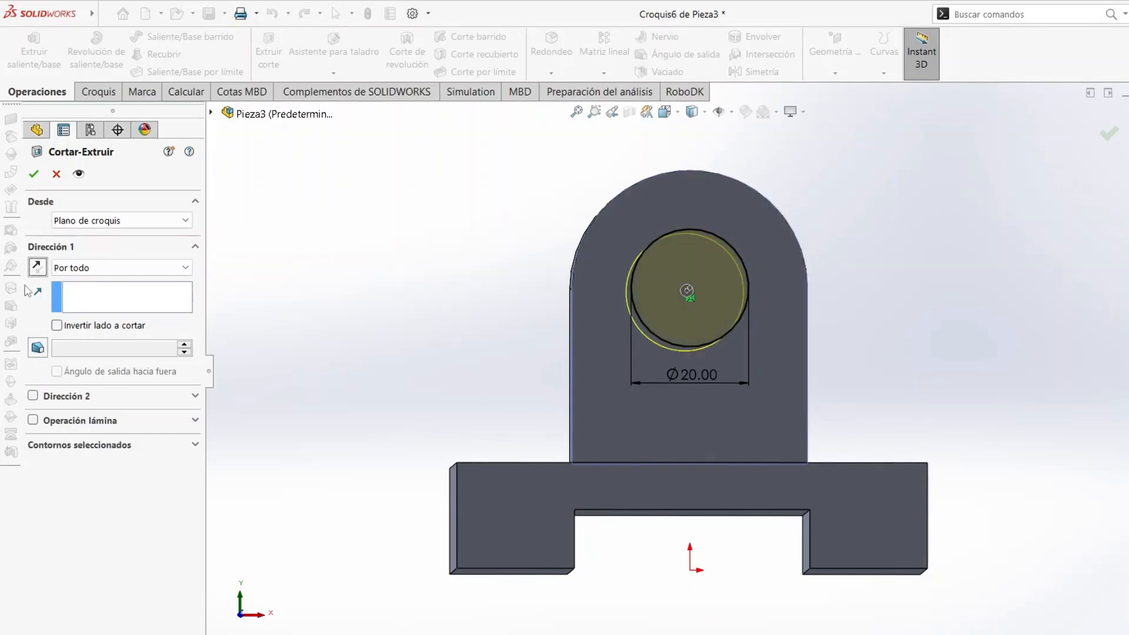
{"action": "scroll", "coordinate": [565, 291], "scroll_direction": "down", "scroll_amount": 2}
{"action": "scroll", "coordinate": [470, 341], "scroll_direction": "up", "scroll_amount": 1}
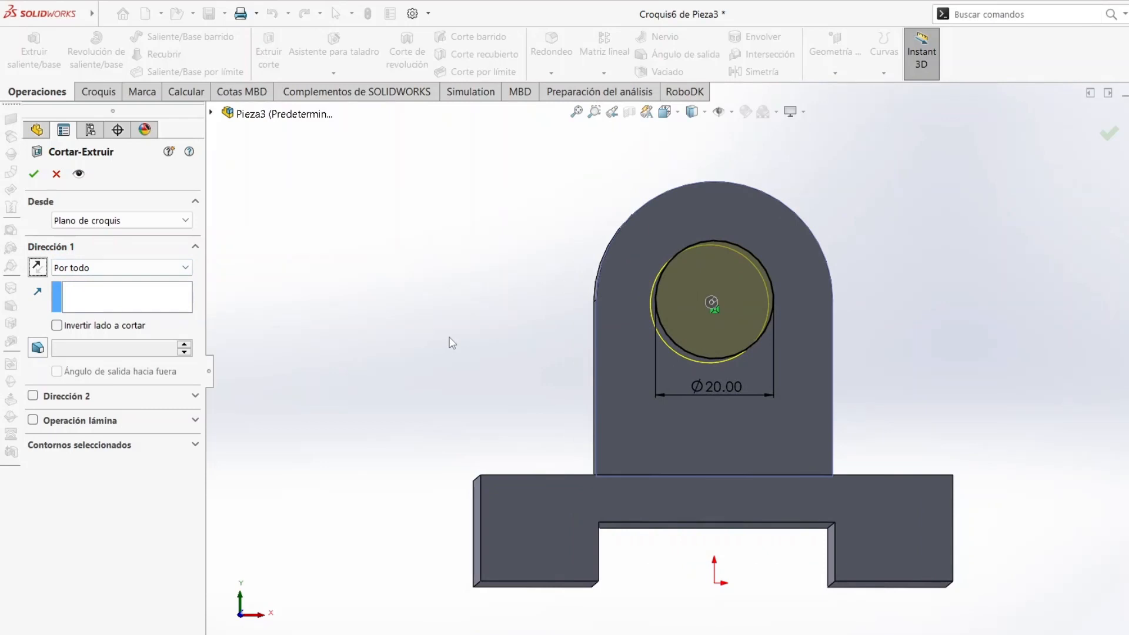
{"action": "left_click", "coordinate": [34, 175]}
Step: Examine the finished bracket in isometric view and then in the front, back, left, right, top and bottom standard views
{"action": "key", "text": "ctrl+7"}
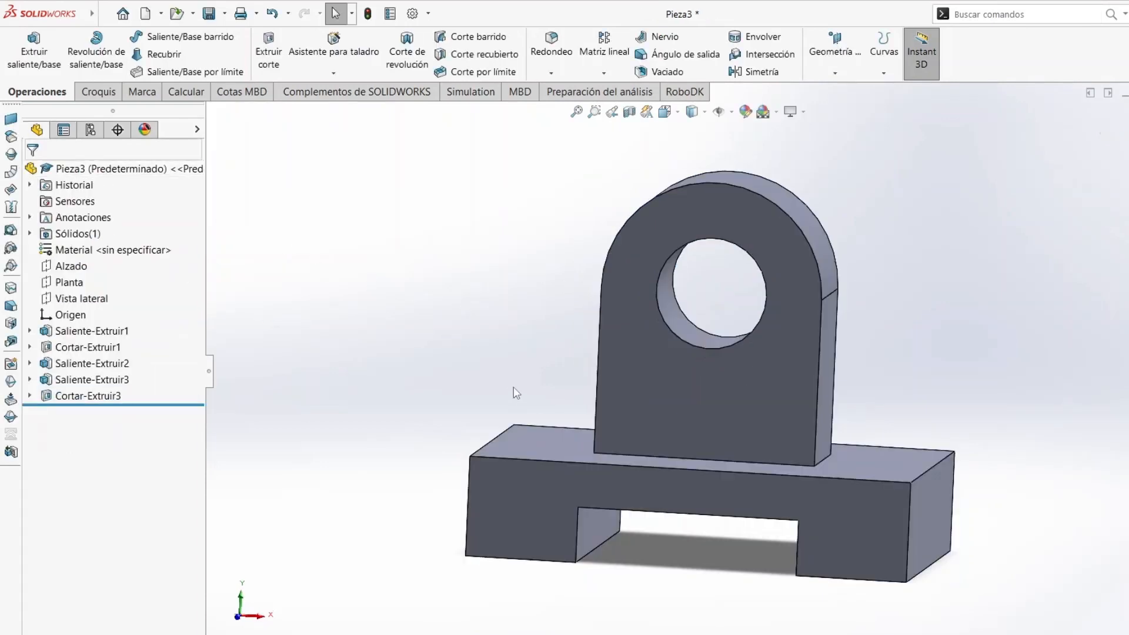
{"action": "scroll", "coordinate": [635, 391], "scroll_direction": "up", "scroll_amount": 3}
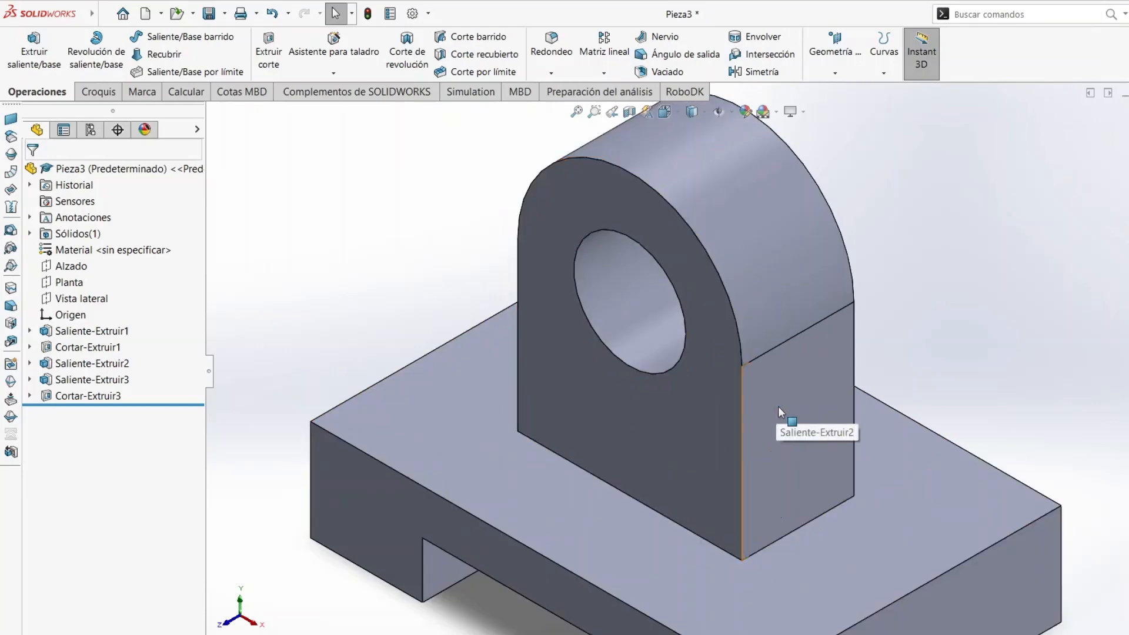
{"action": "scroll", "coordinate": [780, 407], "scroll_direction": "down", "scroll_amount": 2}
{"action": "scroll", "coordinate": [780, 407], "scroll_direction": "up", "scroll_amount": 3}
{"action": "scroll", "coordinate": [780, 407], "scroll_direction": "up", "scroll_amount": 3}
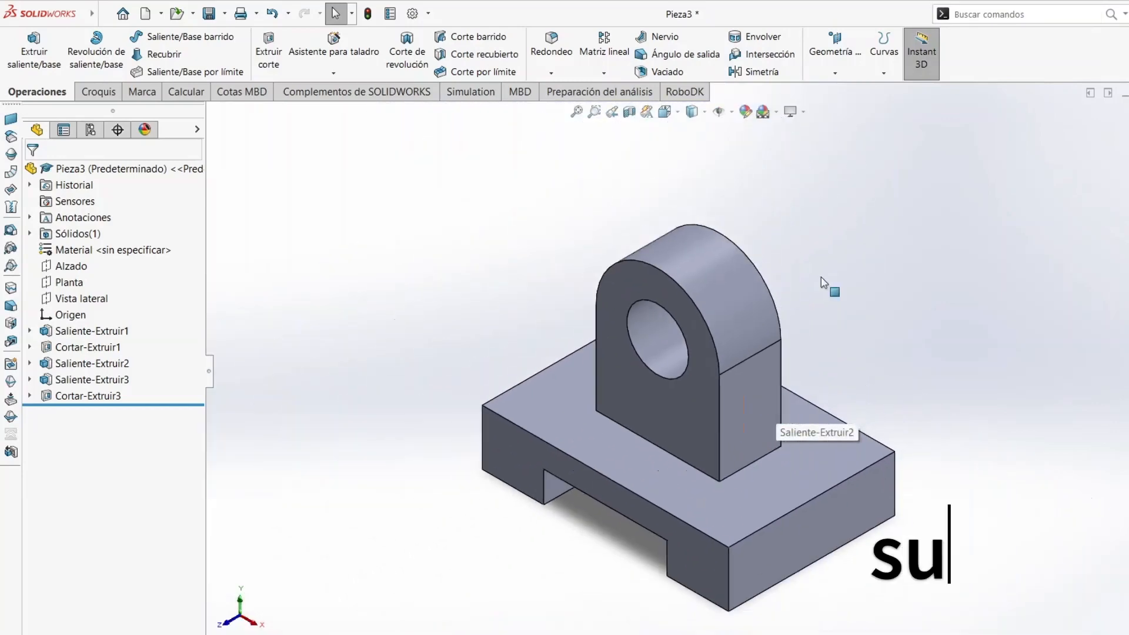
{"action": "key", "text": "ctrl+1"}
{"action": "key", "text": "ctrl+2"}
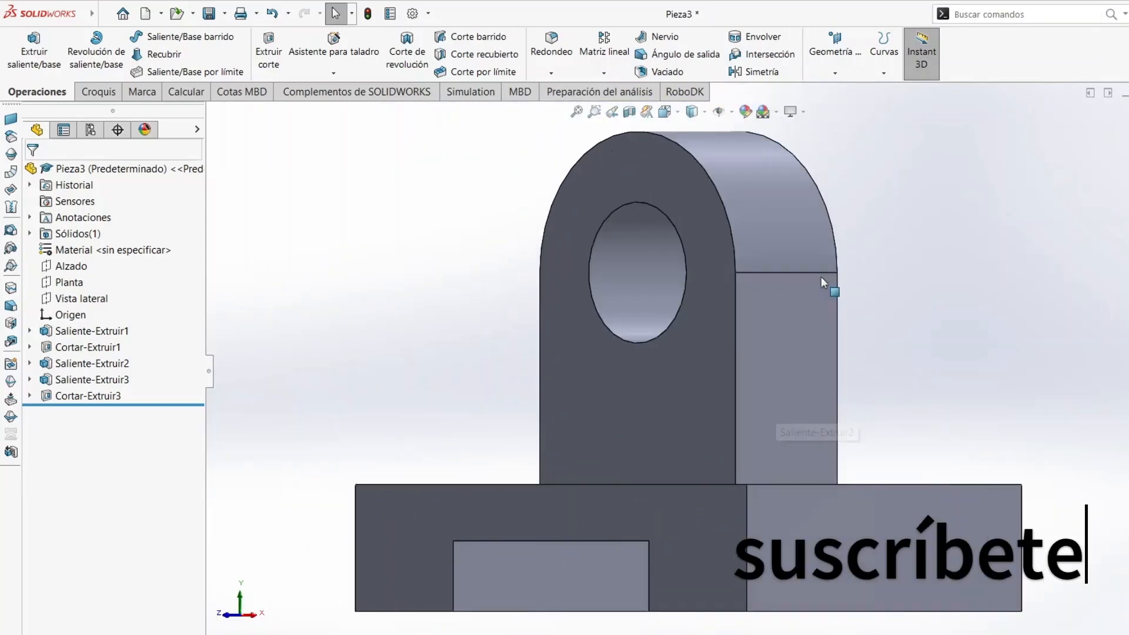
{"action": "key", "text": "ctrl+3"}
{"action": "key", "text": "ctrl+4"}
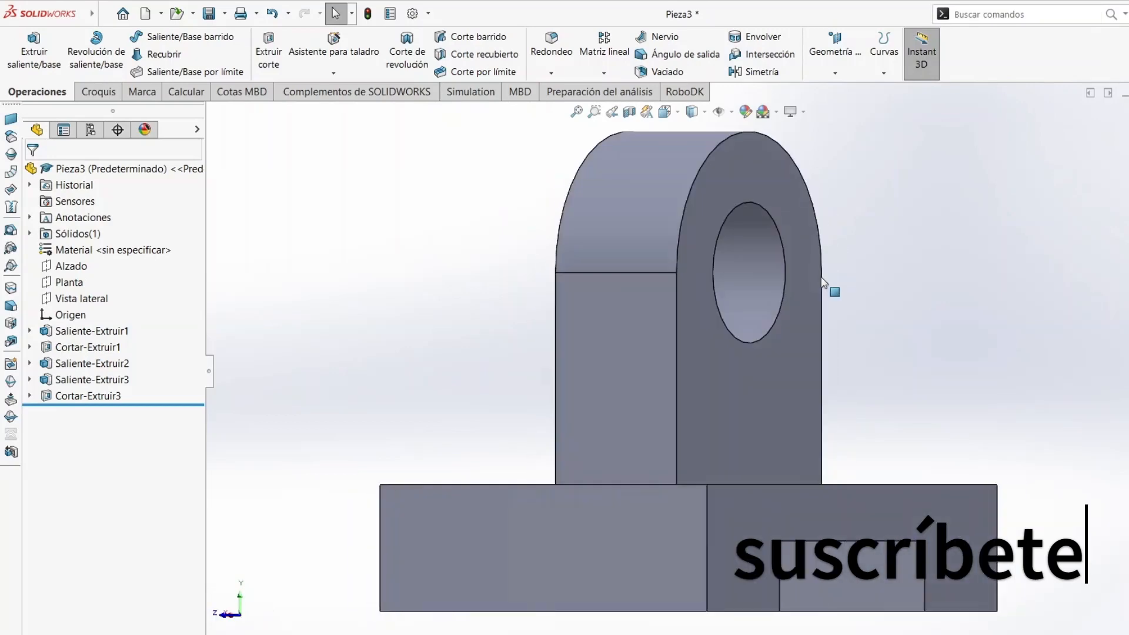
{"action": "key", "text": "ctrl+5"}
{"action": "key", "text": "ctrl+6"}
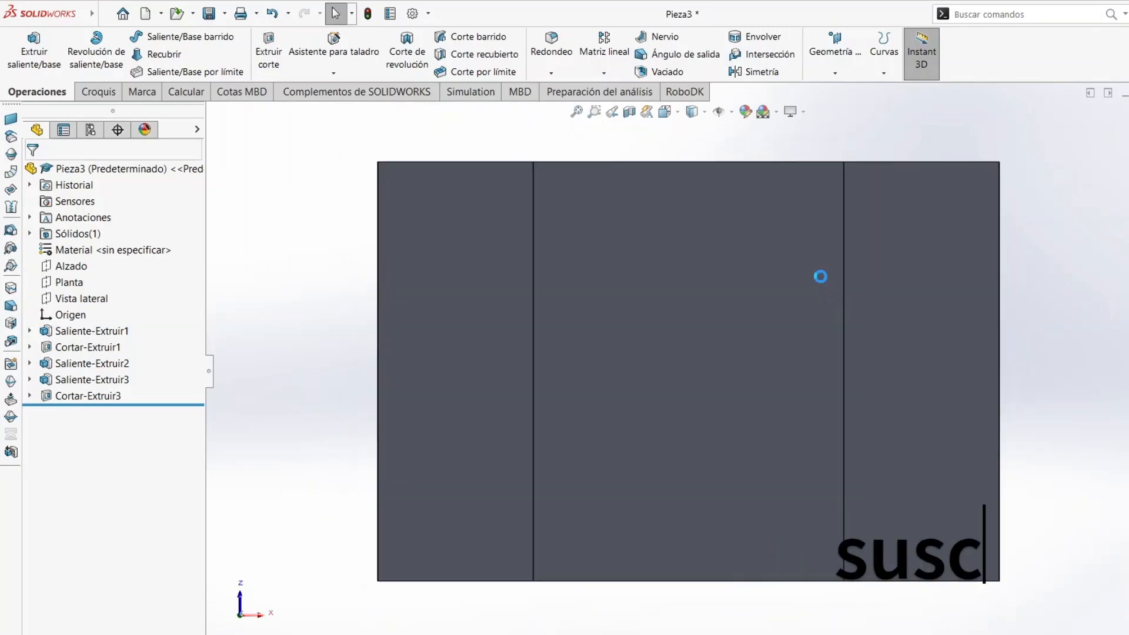